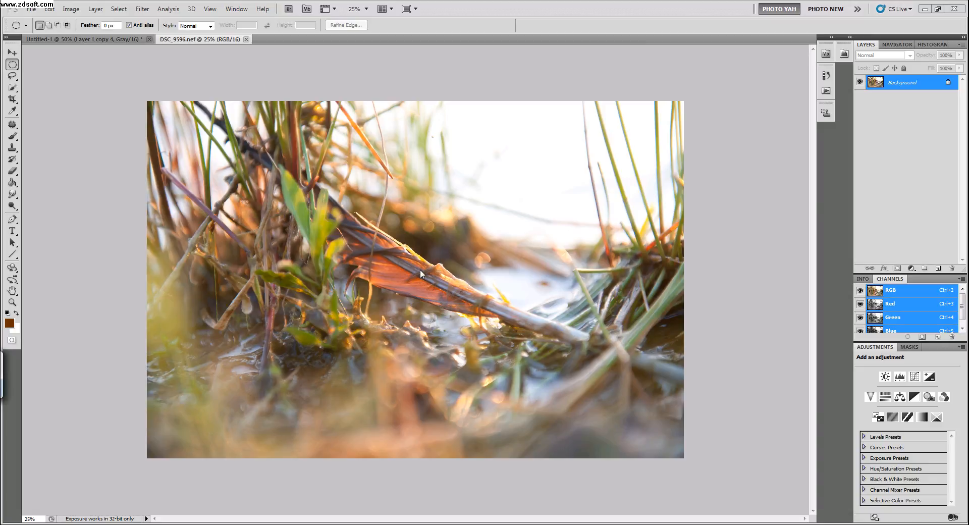
# - Add a new empty layer above the photo and set a bright pink foreground colour for the Brush tool
pyautogui.click(938, 268)
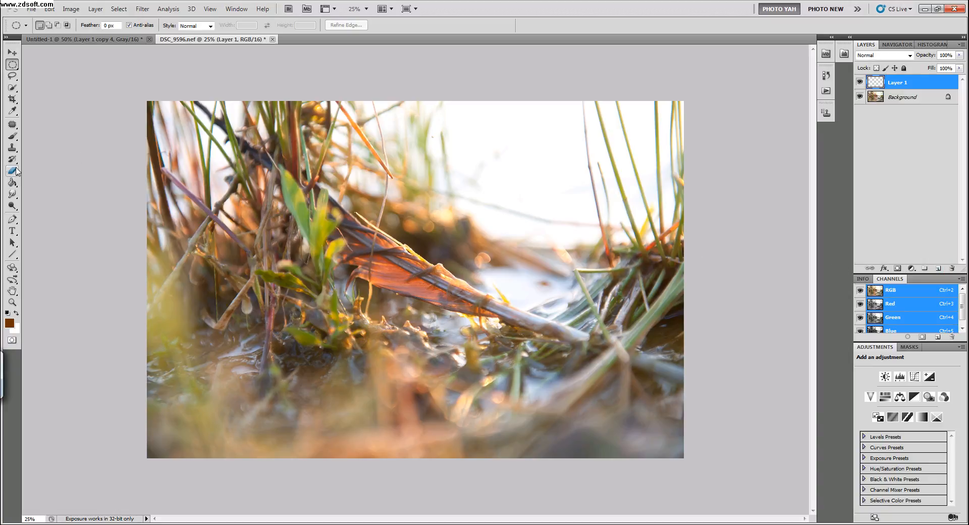
pyautogui.click(17, 137)
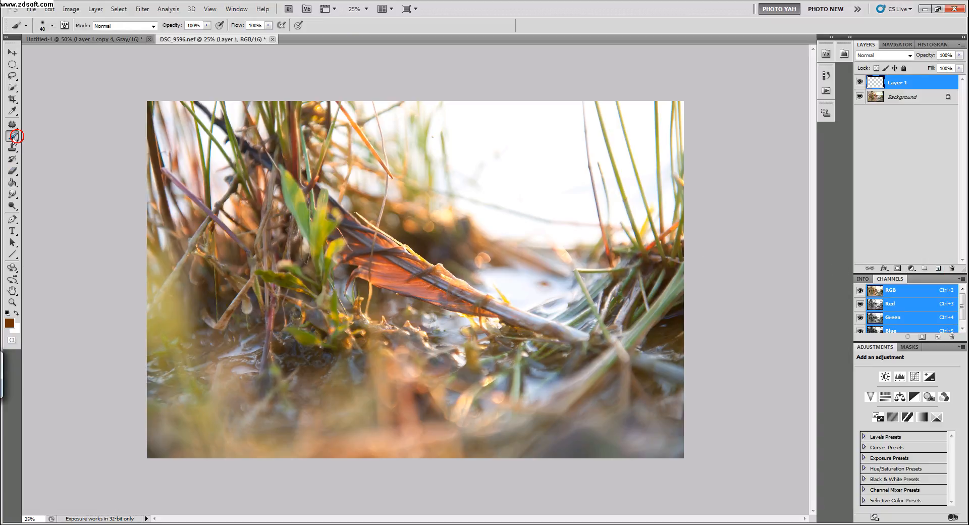
pyautogui.click(9, 325)
pyautogui.moveTo(695, 188); pyautogui.dragTo(693, 145)
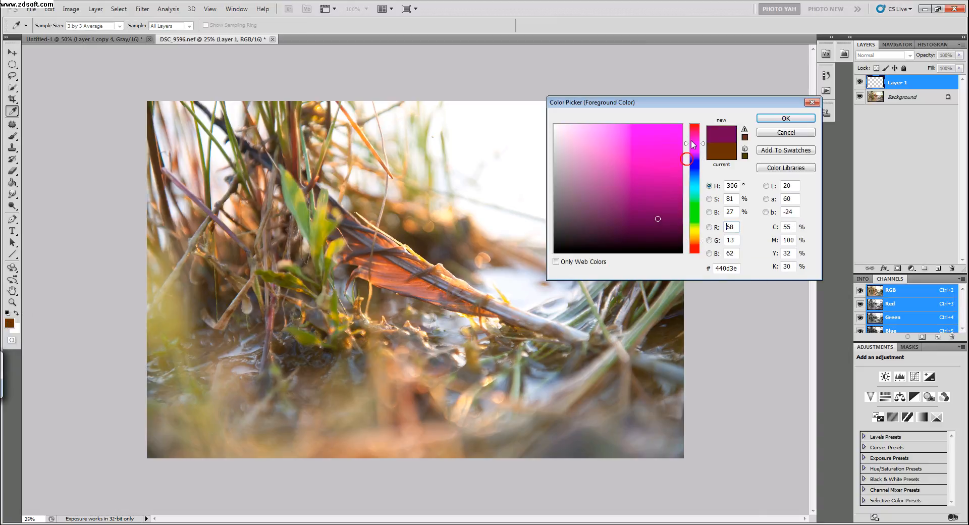
pyautogui.click(677, 143)
pyautogui.click(786, 118)
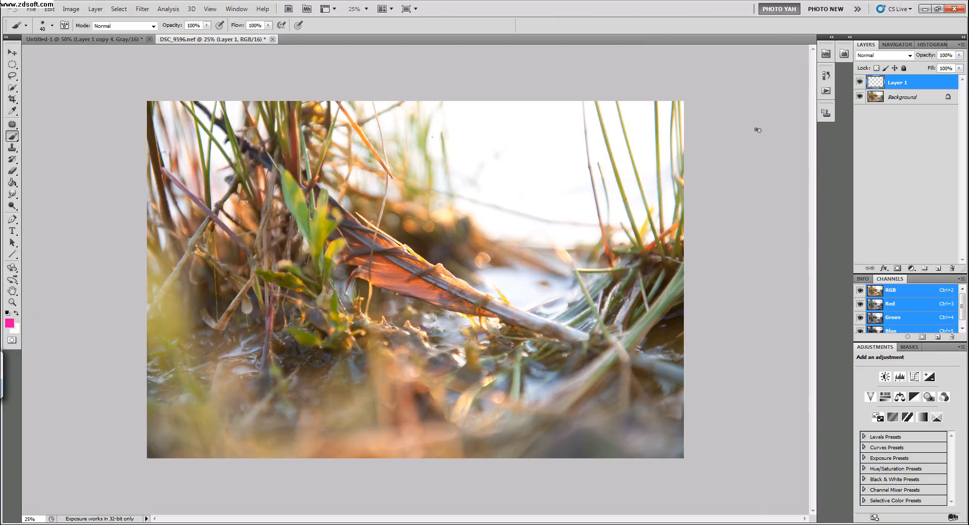
# - Outline the bright sky in the photo's upper right in pink and draw a long arrow from it to the feather
pyautogui.moveTo(595, 87); pyautogui.dragTo(743, 117)
pyautogui.moveTo(489, 133); pyautogui.dragTo(533, 122)
pyautogui.click(513, 166)
pyautogui.click(622, 188)
pyautogui.moveTo(566, 162)
pyautogui.mouseDown()
pyautogui.moveTo(550, 178)
pyautogui.moveTo(540, 154)
pyautogui.moveTo(586, 134)
pyautogui.moveTo(368, 311)
pyautogui.moveTo(473, 307)
pyautogui.mouseUp()
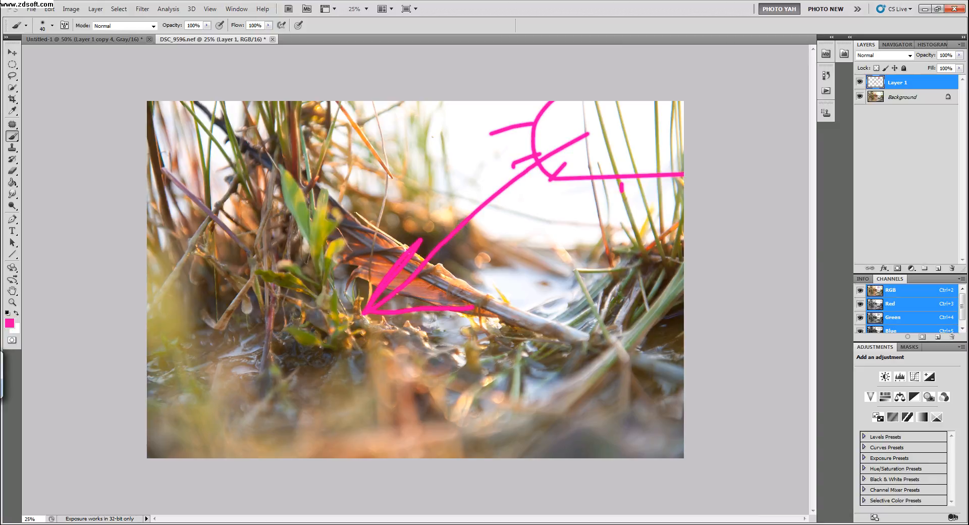
# - Outline the left edge and the bottom edge of the photo with rough pink brush lines
pyautogui.moveTo(185, 319)
pyautogui.mouseDown()
pyautogui.moveTo(251, 137)
pyautogui.moveTo(331, 101)
pyautogui.mouseUp()
pyautogui.moveTo(147, 253)
pyautogui.mouseDown()
pyautogui.moveTo(147, 223)
pyautogui.moveTo(216, 138)
pyautogui.moveTo(330, 101)
pyautogui.mouseUp()
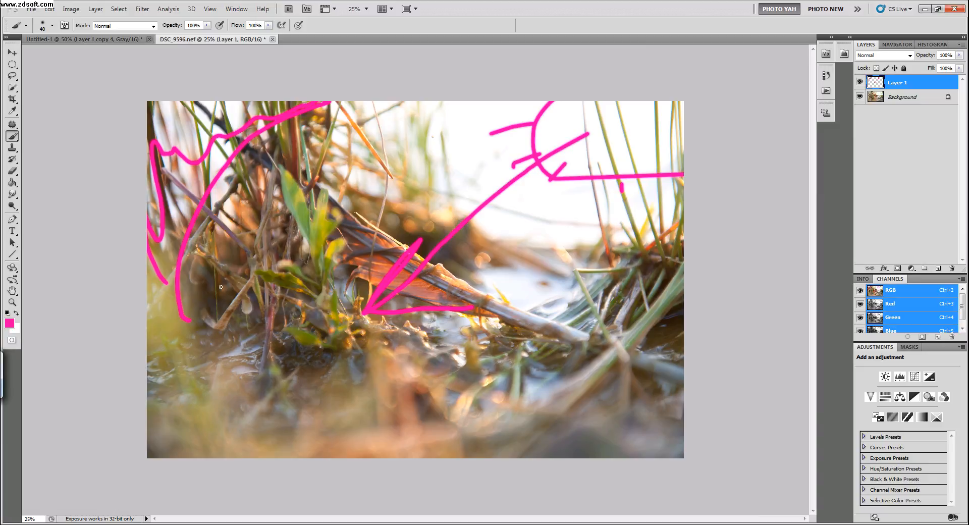
pyautogui.moveTo(191, 311)
pyautogui.mouseDown()
pyautogui.moveTo(331, 388)
pyautogui.moveTo(691, 419)
pyautogui.mouseUp()
pyautogui.moveTo(82, 372); pyautogui.dragTo(216, 396)
pyautogui.moveTo(461, 441); pyautogui.dragTo(691, 449)
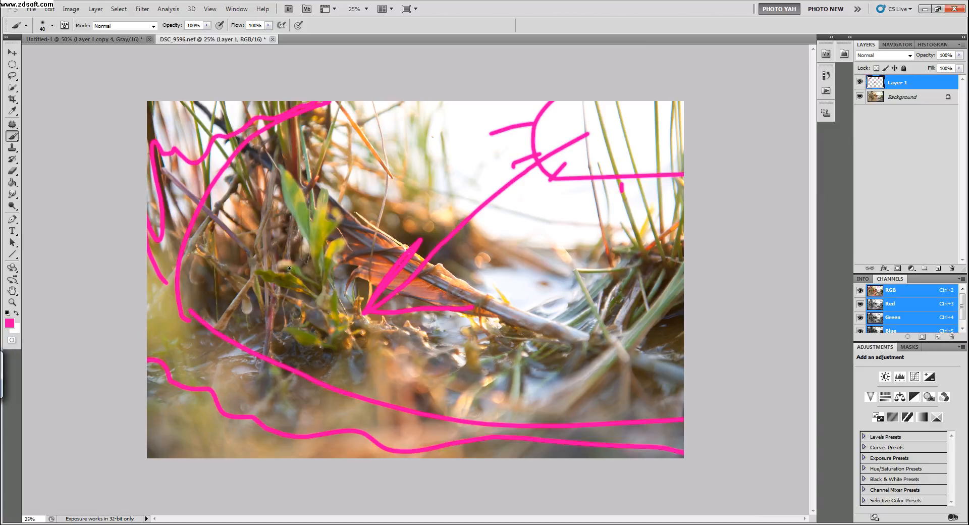
# - Annotate the feather with an arrow labelled "Sat" and write a handwritten note with an arrow beside the outlined bright sky
pyautogui.moveTo(364, 211); pyautogui.dragTo(376, 250)
pyautogui.moveTo(368, 182)
pyautogui.mouseDown()
pyautogui.moveTo(373, 202)
pyautogui.moveTo(420, 179)
pyautogui.mouseUp()
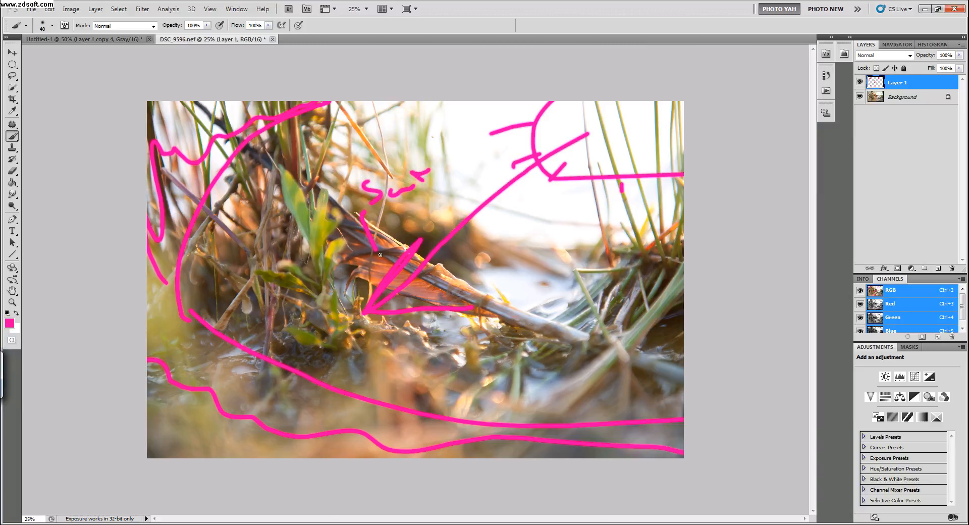
pyautogui.moveTo(354, 239); pyautogui.dragTo(374, 251)
pyautogui.moveTo(466, 174); pyautogui.dragTo(467, 134)
pyautogui.moveTo(451, 149)
pyautogui.mouseDown()
pyautogui.moveTo(487, 141)
pyautogui.moveTo(445, 114)
pyautogui.moveTo(459, 122)
pyautogui.moveTo(453, 140)
pyautogui.mouseUp()
pyautogui.moveTo(483, 109)
pyautogui.mouseDown()
pyautogui.moveTo(477, 119)
pyautogui.moveTo(546, 104)
pyautogui.mouseUp()
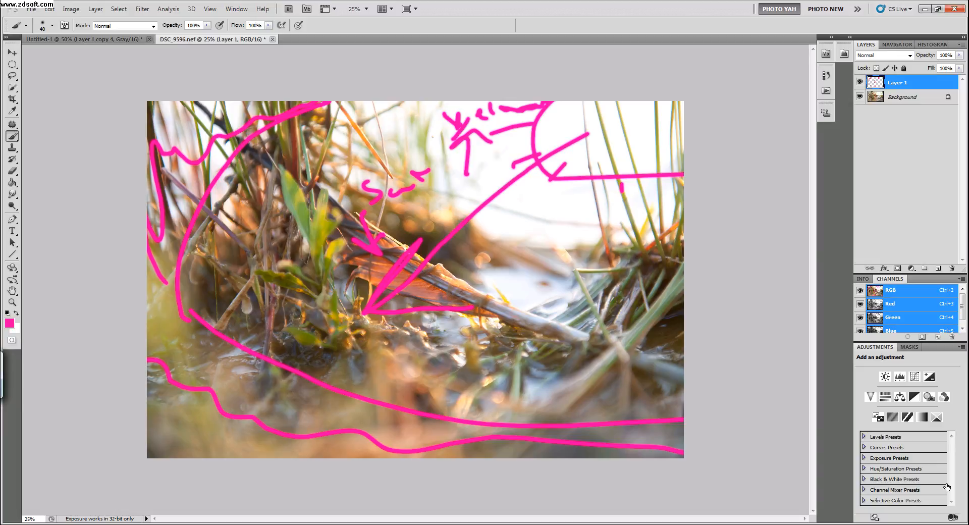
# - Mark the grass at the photo's right edge with an arrow and a "Sat" note, and hide the annotation layer
pyautogui.moveTo(644, 333); pyautogui.dragTo(626, 297)
pyautogui.moveTo(618, 335); pyautogui.dragTo(623, 297)
pyautogui.moveTo(625, 294)
pyautogui.mouseDown()
pyautogui.moveTo(636, 271)
pyautogui.moveTo(683, 243)
pyautogui.mouseUp()
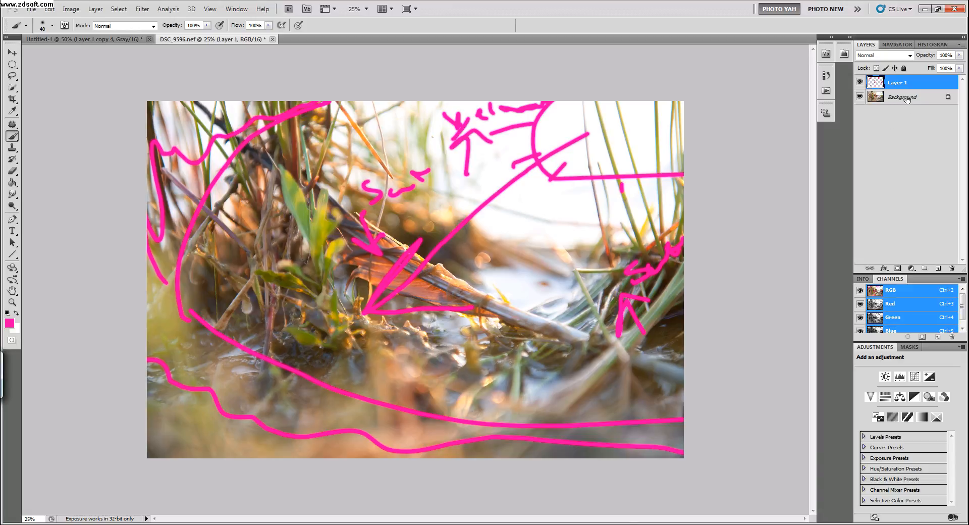
pyautogui.click(860, 82)
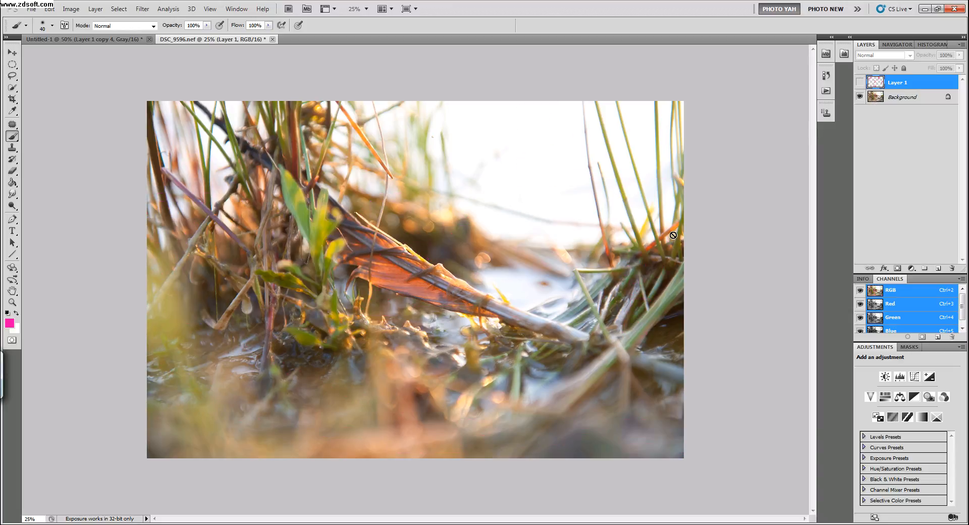
# - Add a Levels adjustment layer and set its midtones to 0.81
pyautogui.click(898, 376)
pyautogui.moveTo(914, 430); pyautogui.dragTo(920, 433)
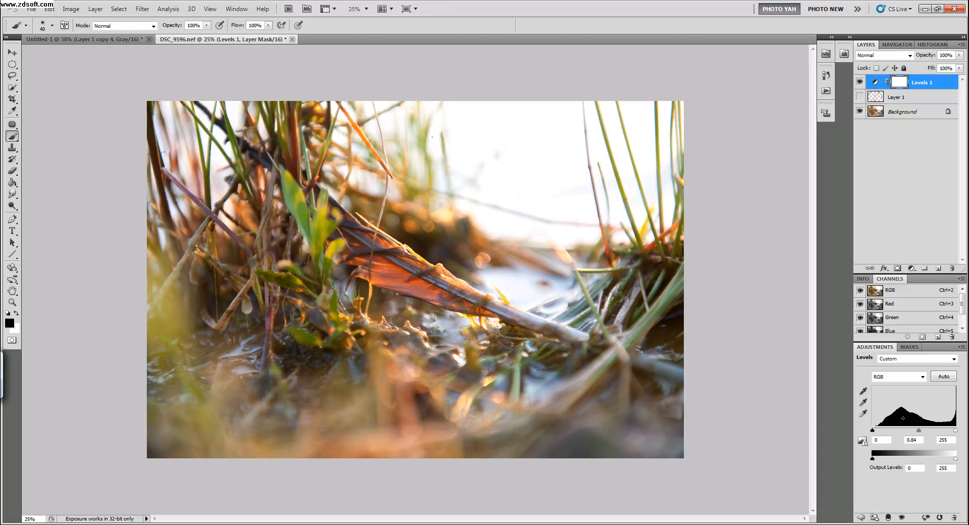
pyautogui.moveTo(919, 430); pyautogui.dragTo(920, 432)
# - Move the annotation layer above the Levels adjustment and compare the photo with Levels on and off
pyautogui.moveTo(881, 99); pyautogui.dragTo(877, 77)
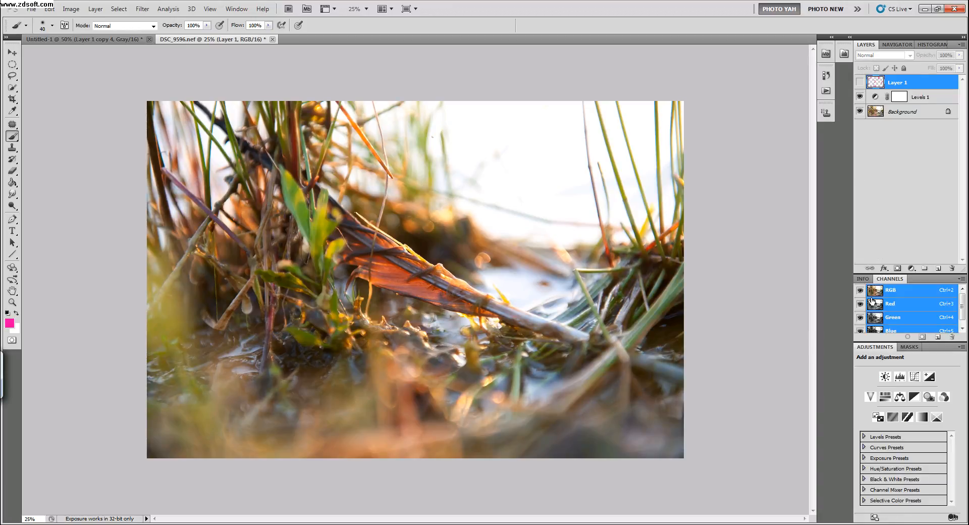
pyautogui.click(922, 97)
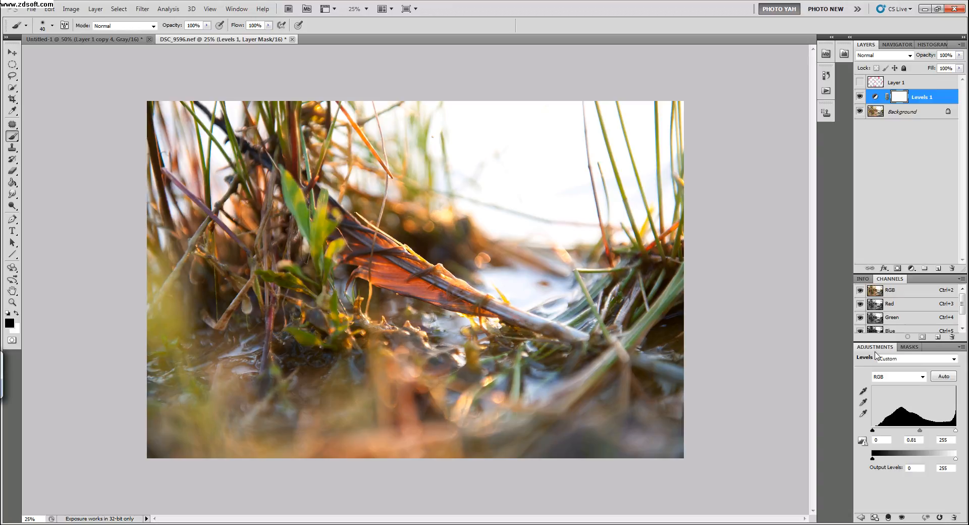
pyautogui.click(861, 518)
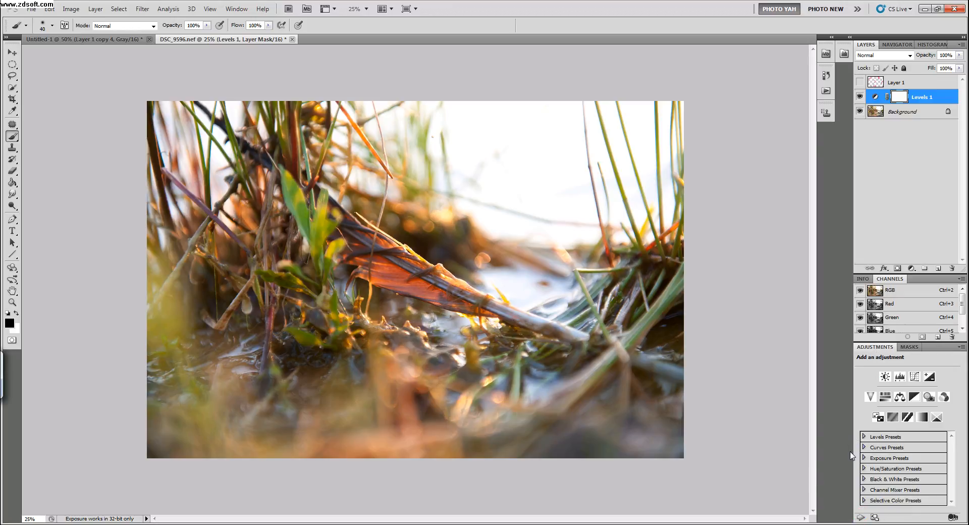
pyautogui.click(859, 82)
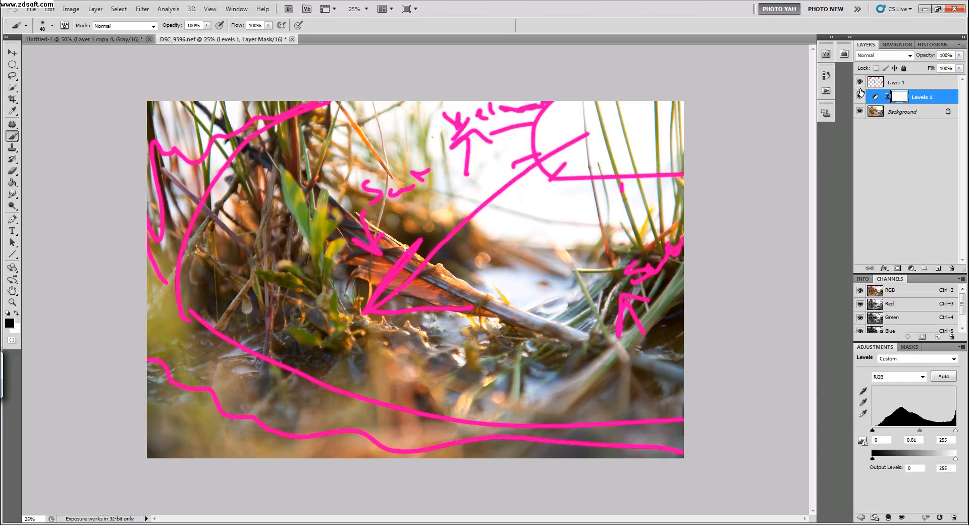
pyautogui.click(860, 96)
pyautogui.click(860, 96)
pyautogui.click(860, 82)
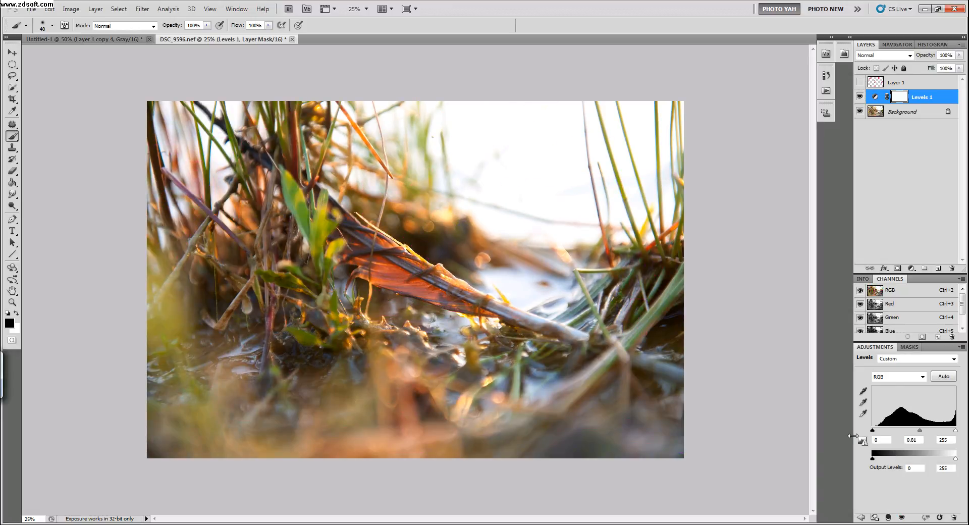
# - Add a Hue/Saturation adjustment layer and raise the Reds saturation to +29 by sampling the feather, keeping all layers below it visible
pyautogui.click(861, 518)
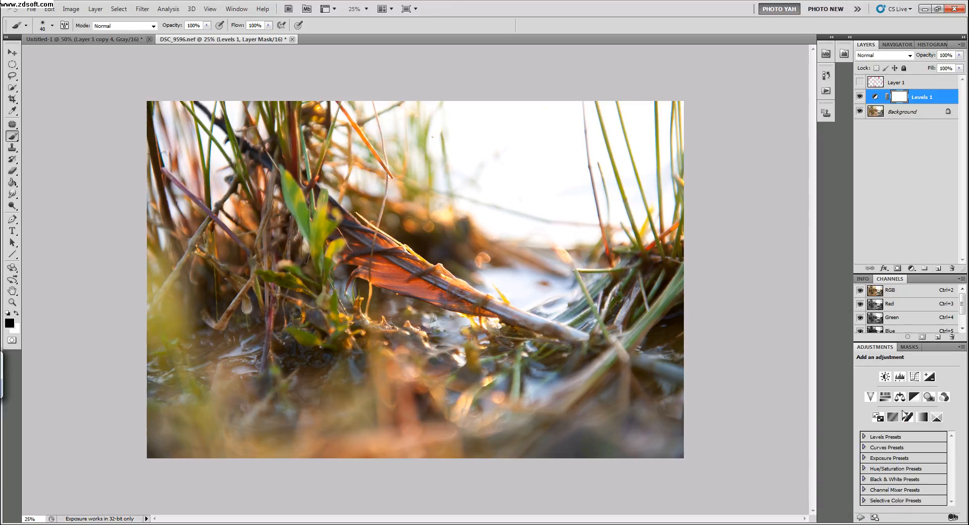
pyautogui.click(886, 397)
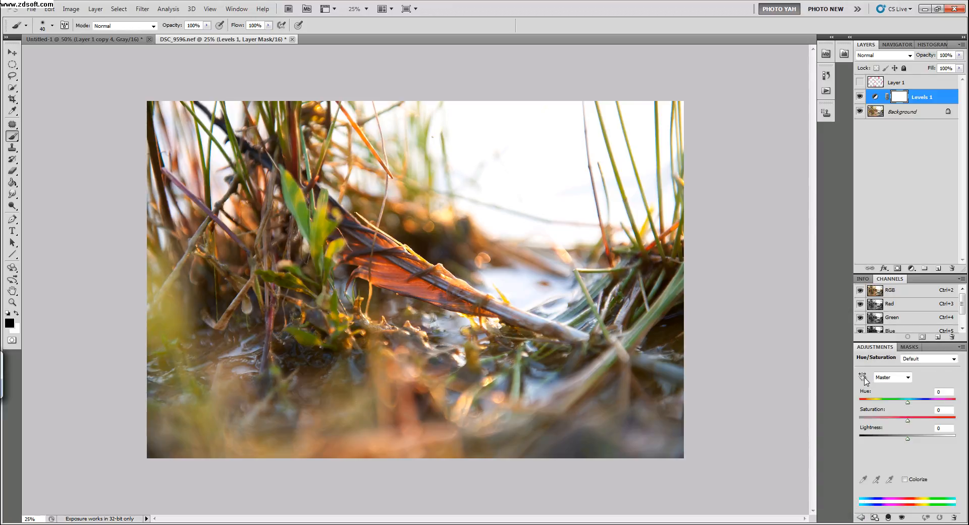
pyautogui.click(862, 378)
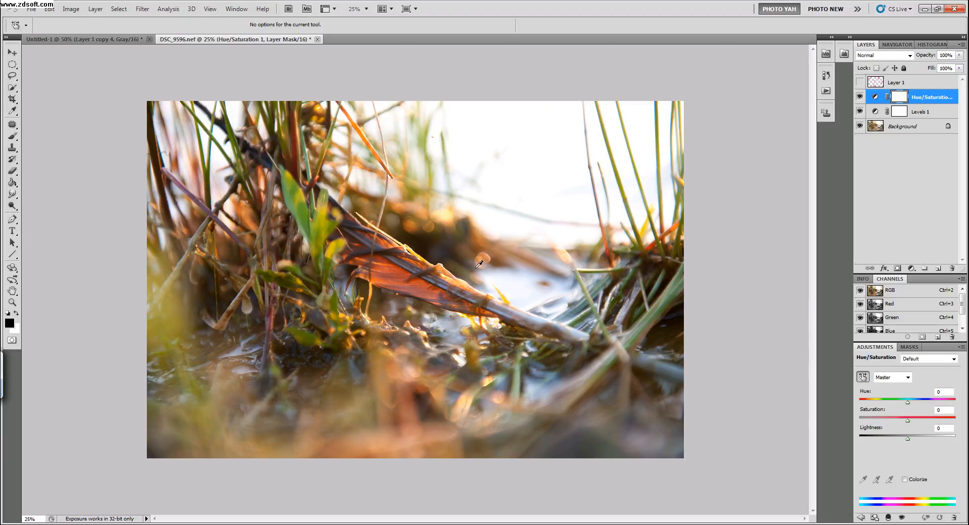
pyautogui.moveTo(417, 284); pyautogui.dragTo(444, 262)
pyautogui.keyDown('alt'); pyautogui.click(859, 97); pyautogui.keyUp('alt')
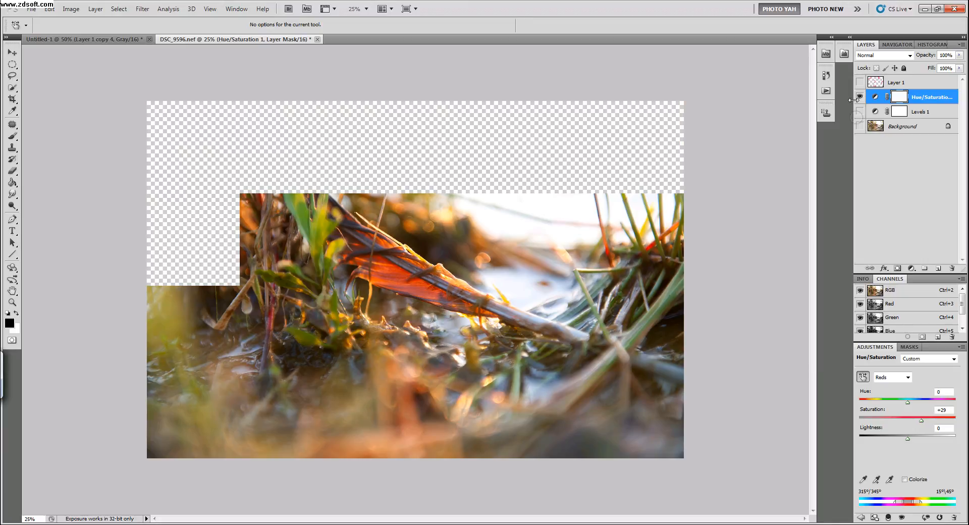
pyautogui.click(860, 112)
pyautogui.click(860, 124)
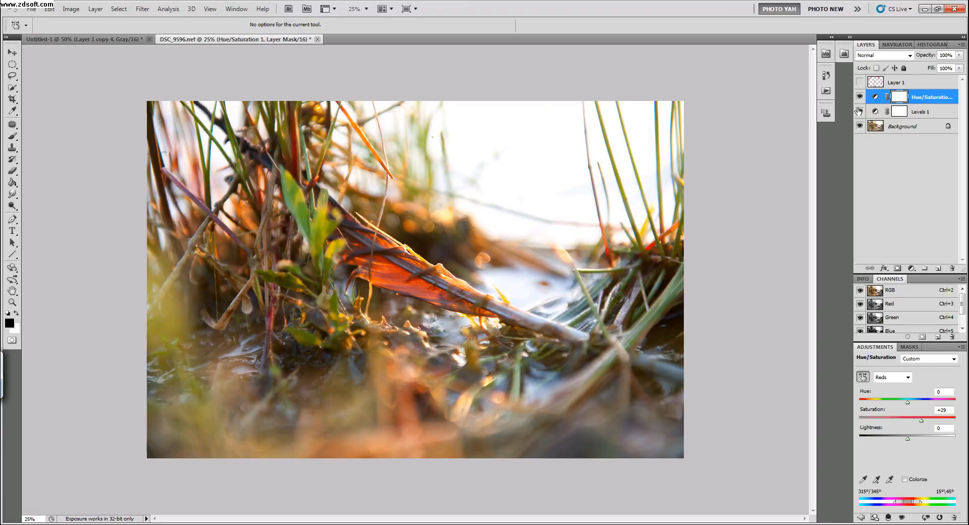
# - Set the Reds saturation to +38 and compare the photo with the adjustment layers on and off
pyautogui.moveTo(920, 419)
pyautogui.mouseDown()
pyautogui.moveTo(940, 423)
pyautogui.moveTo(926, 421)
pyautogui.mouseUp()
pyautogui.click(860, 111)
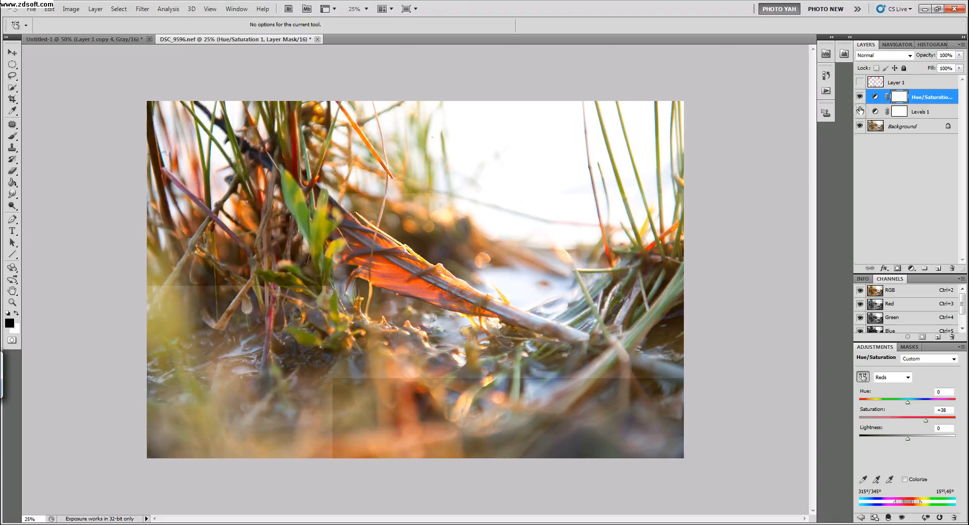
pyautogui.click(860, 98)
pyautogui.click(860, 98)
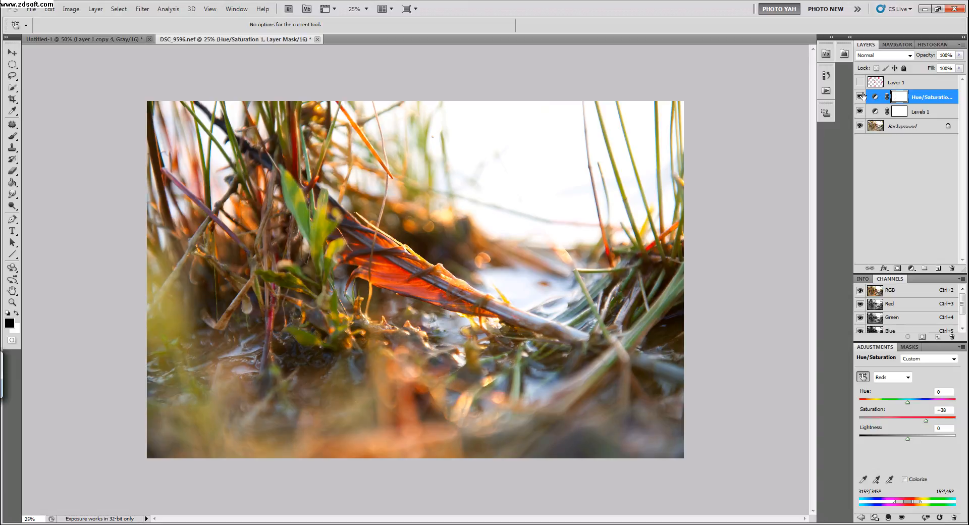
# - Invert the Hue/Saturation mask to black and paint white over the feather with a size 100 brush, checking it against the annotations
pyautogui.hotkey('ctrl', 'i')
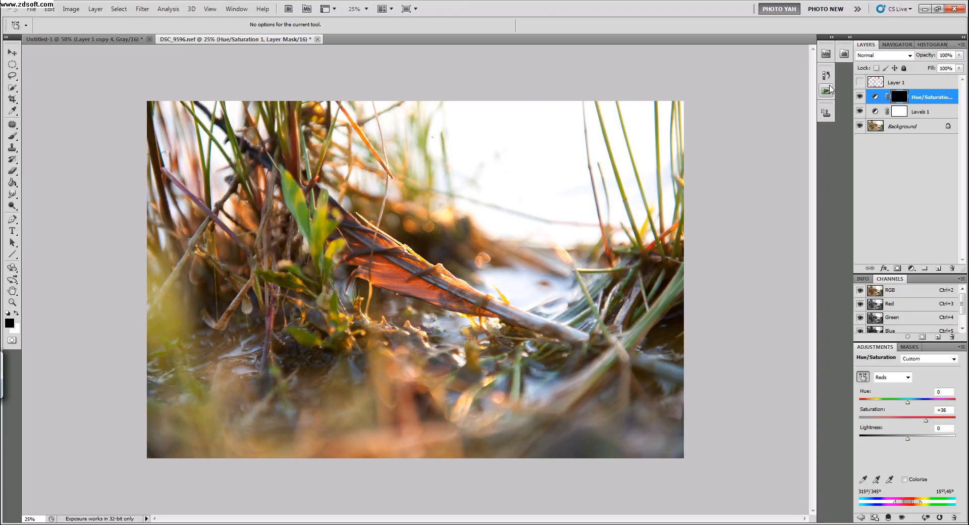
pyautogui.press('b')
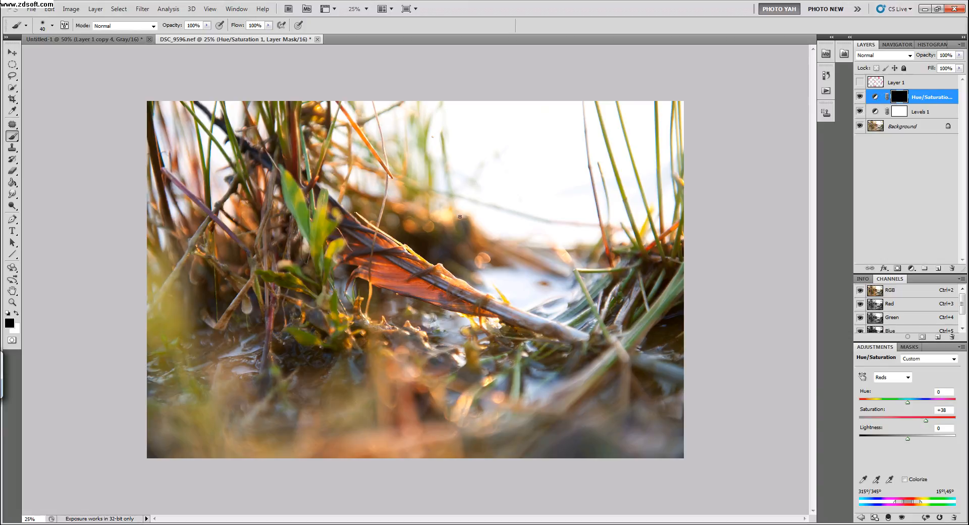
pyautogui.click(16, 313)
pyautogui.press(']')
pyautogui.press(']')
pyautogui.press(']')
pyautogui.press(']')
pyautogui.press(']')
pyautogui.moveTo(407, 280); pyautogui.dragTo(463, 300)
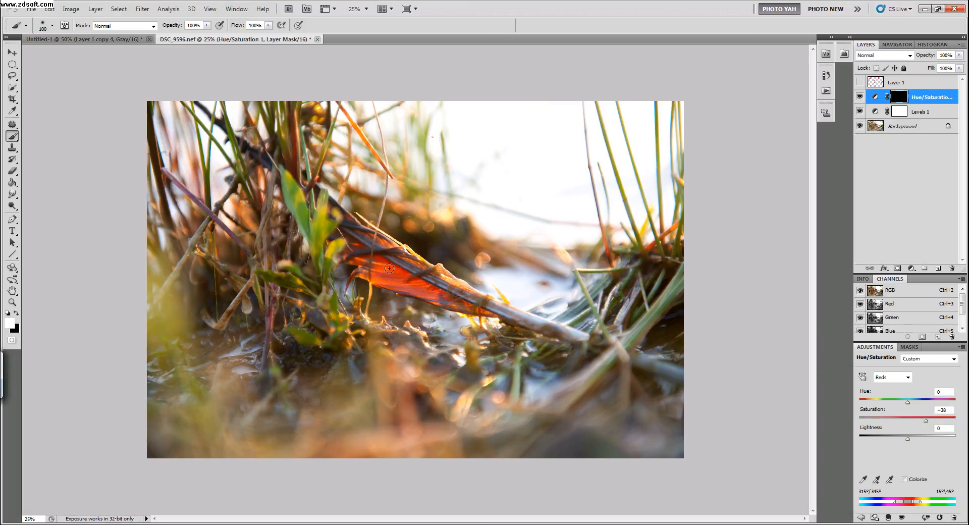
pyautogui.moveTo(421, 266); pyautogui.dragTo(506, 303)
pyautogui.click(860, 98)
pyautogui.click(859, 99)
pyautogui.click(860, 83)
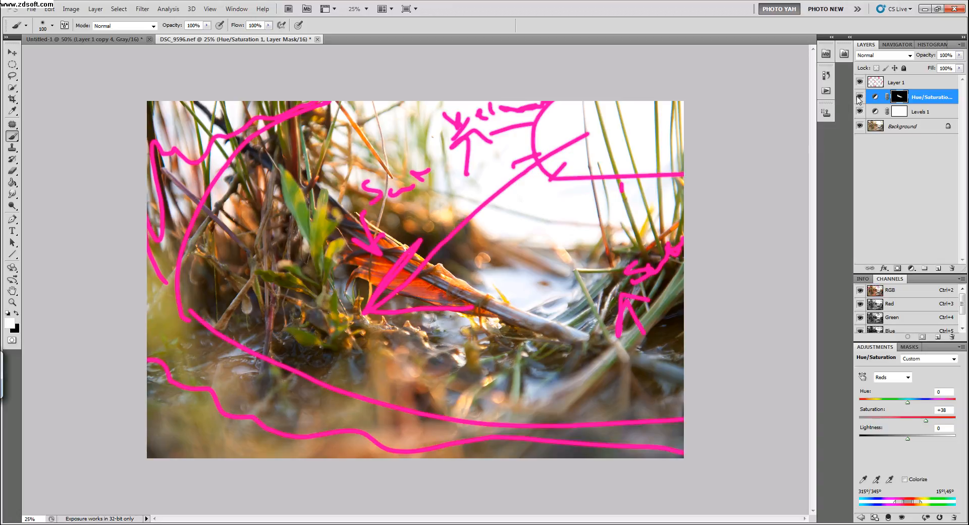
pyautogui.click(861, 84)
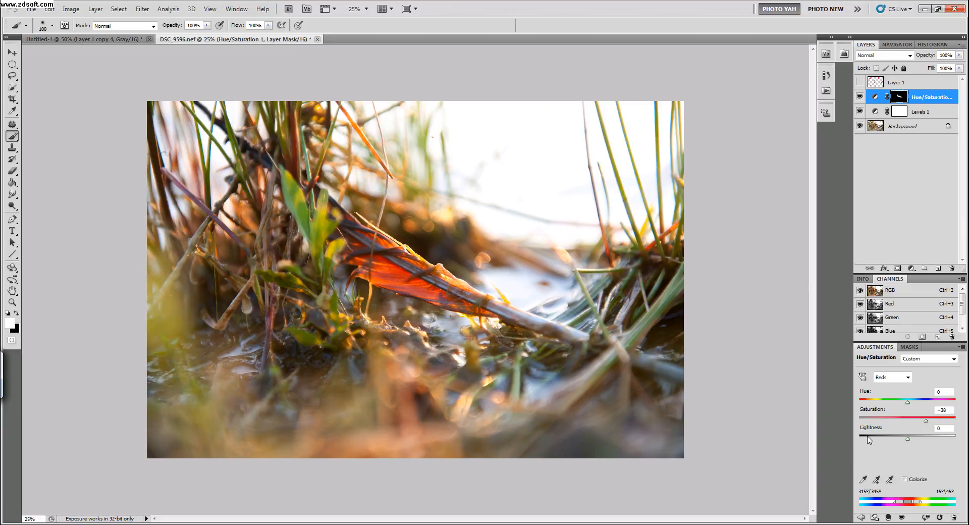
# - Add a second Hue/Saturation adjustment layer and raise the Yellows saturation to +15 by sampling the grass on the photo's right
pyautogui.click(861, 517)
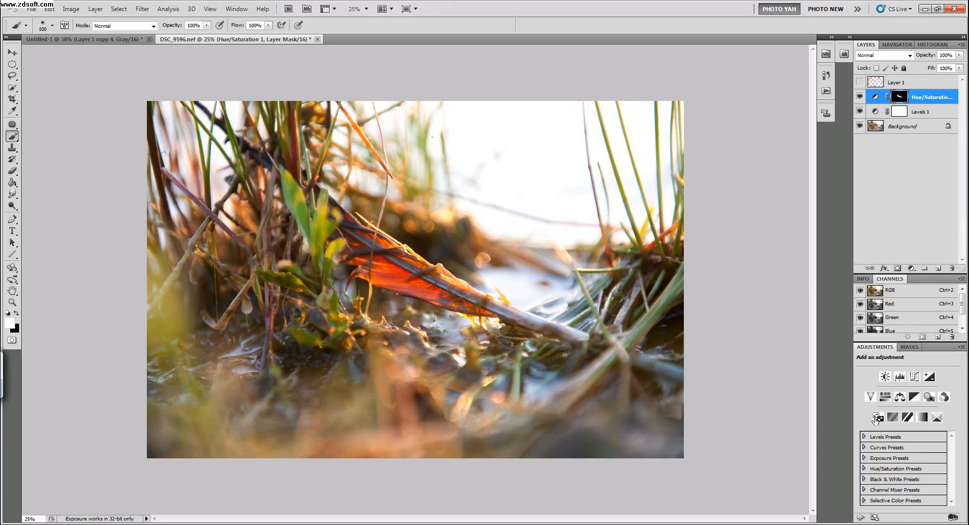
pyautogui.click(881, 396)
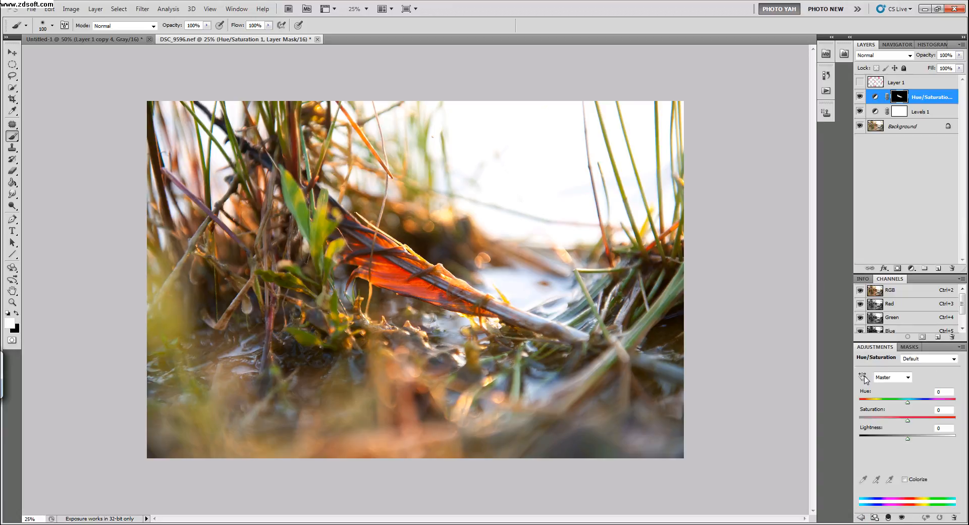
pyautogui.moveTo(667, 300)
pyautogui.mouseDown()
pyautogui.moveTo(681, 284)
pyautogui.moveTo(657, 311)
pyautogui.mouseUp()
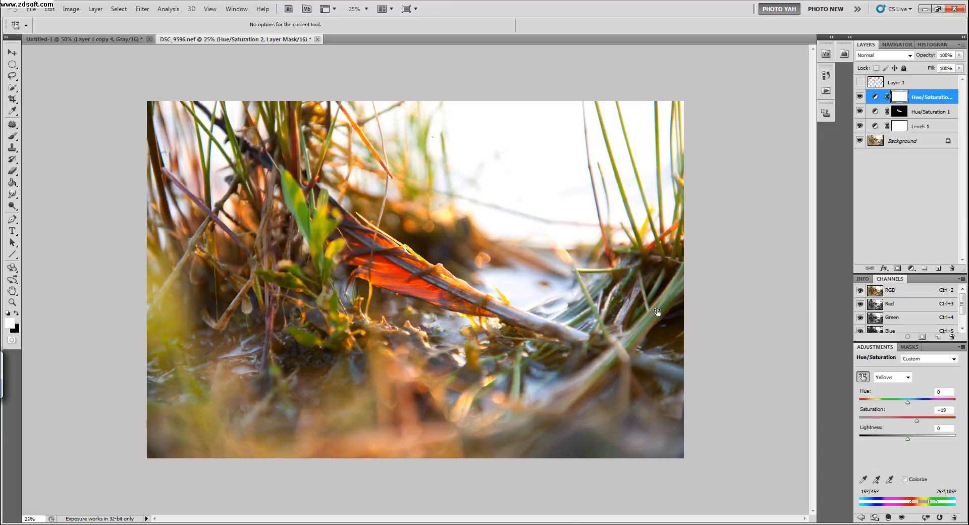
# - Set the Greens saturation to -5 in the second Hue/Saturation adjustment layer
pyautogui.click(890, 378)
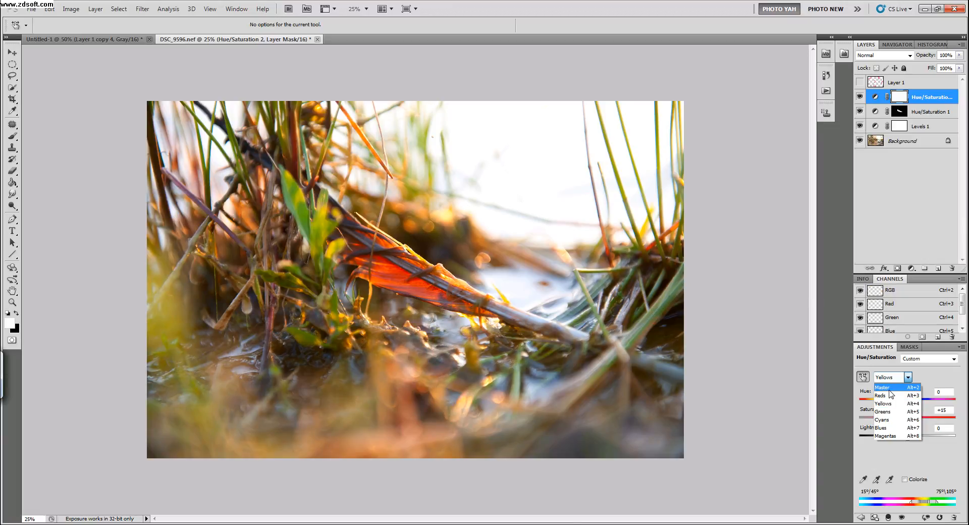
pyautogui.click(885, 412)
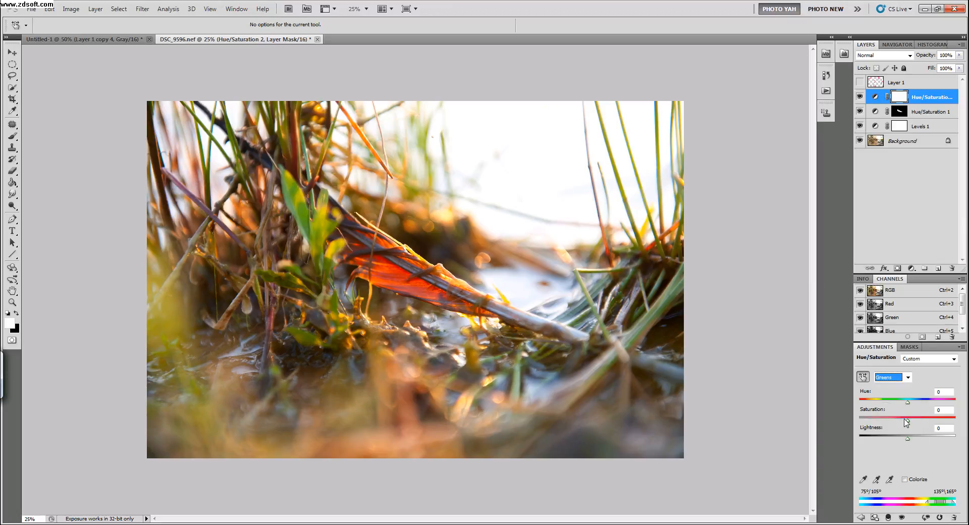
pyautogui.moveTo(907, 424); pyautogui.dragTo(917, 424)
pyautogui.moveTo(907, 427); pyautogui.dragTo(906, 427)
pyautogui.click(925, 95)
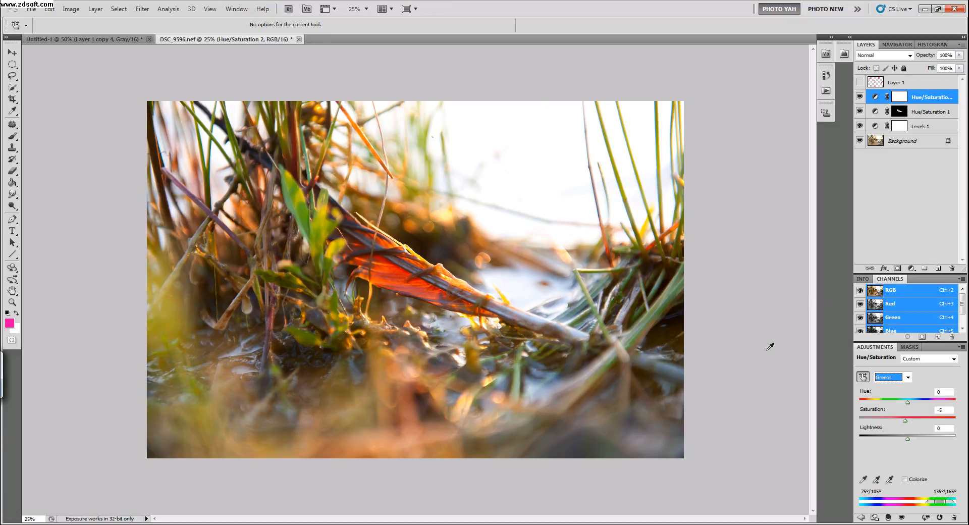
# - Paint black on the second Hue/Saturation mask over the photo's lower foreground with a size 600 brush, checking it against the annotations
pyautogui.click(900, 98)
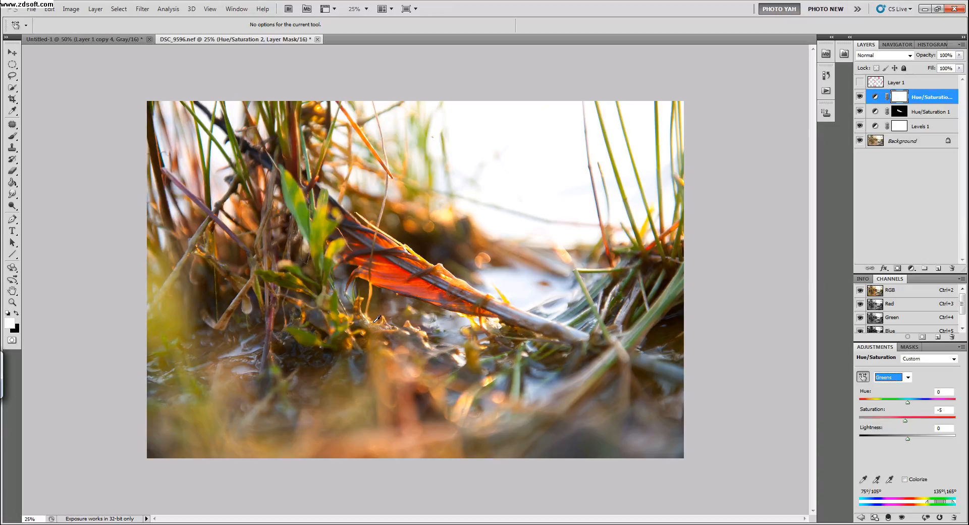
pyautogui.click(19, 138)
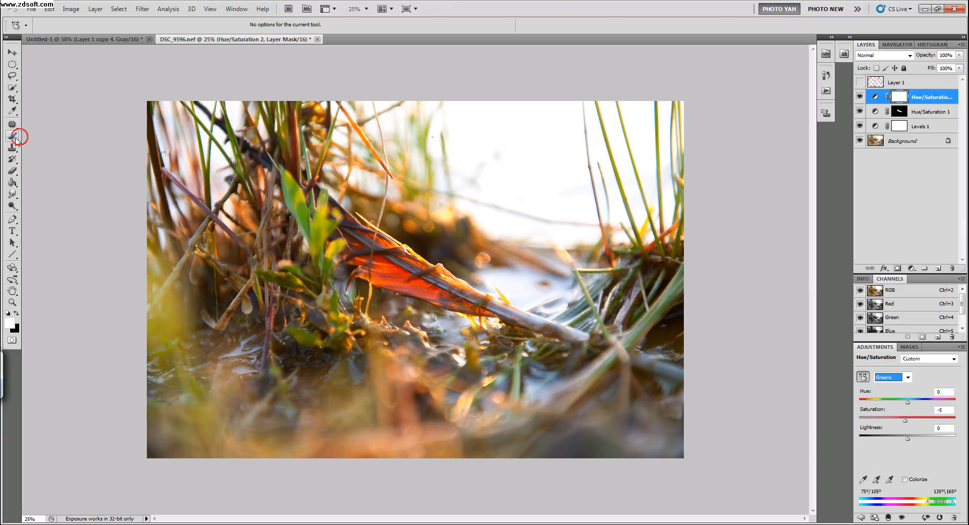
pyautogui.click(16, 314)
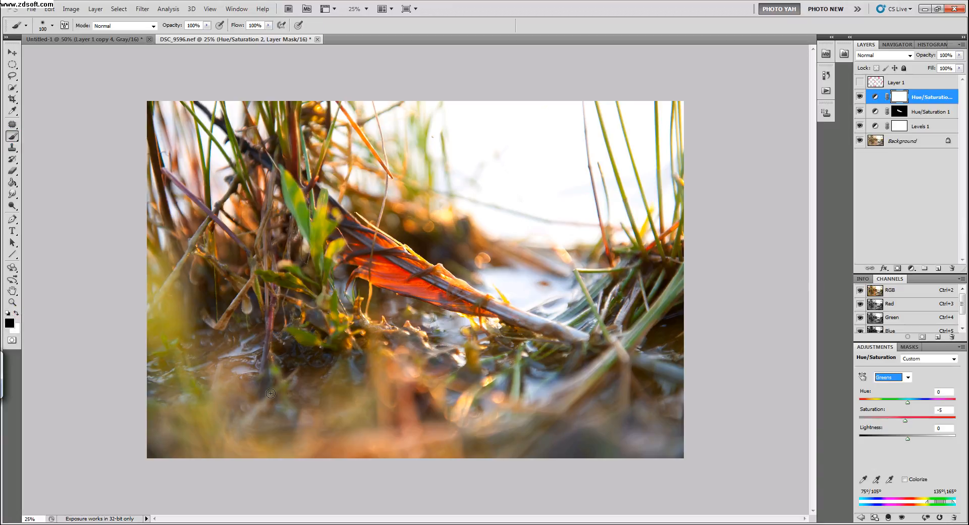
pyautogui.press(']')
pyautogui.press(']')
pyautogui.press(']')
pyautogui.press(']')
pyautogui.press(']')
pyautogui.press(']')
pyautogui.click(860, 82)
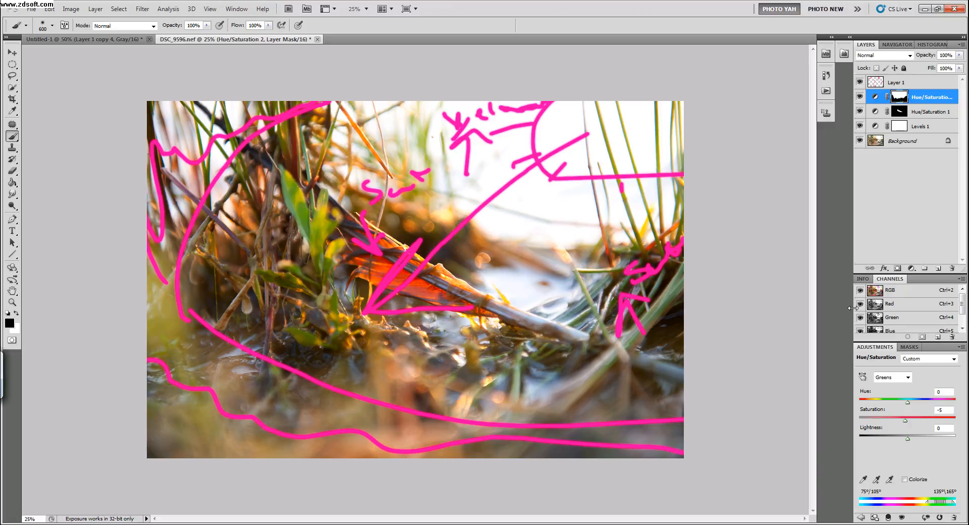
# - Add a new layer above the second Hue/Saturation adjustment, hide the annotations, and fill the new layer with orange a6761a
pyautogui.click(861, 518)
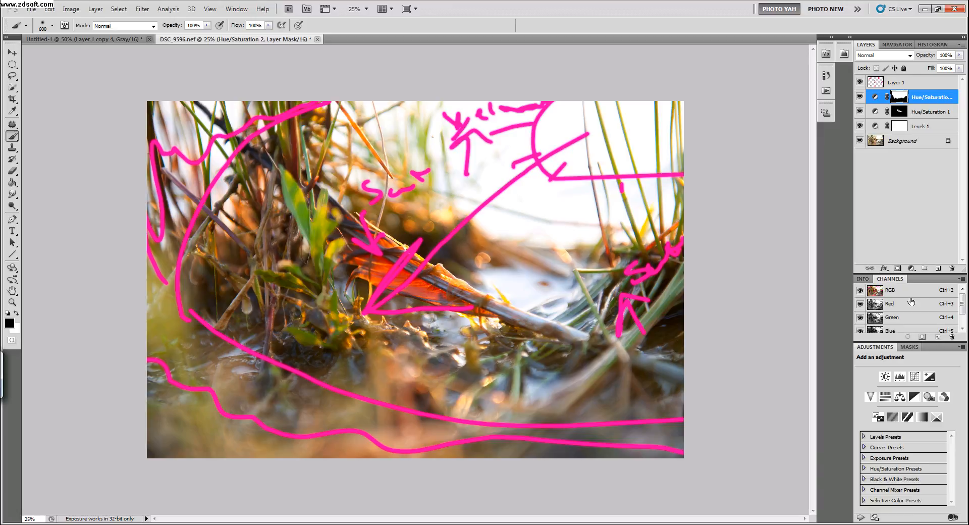
pyautogui.click(940, 270)
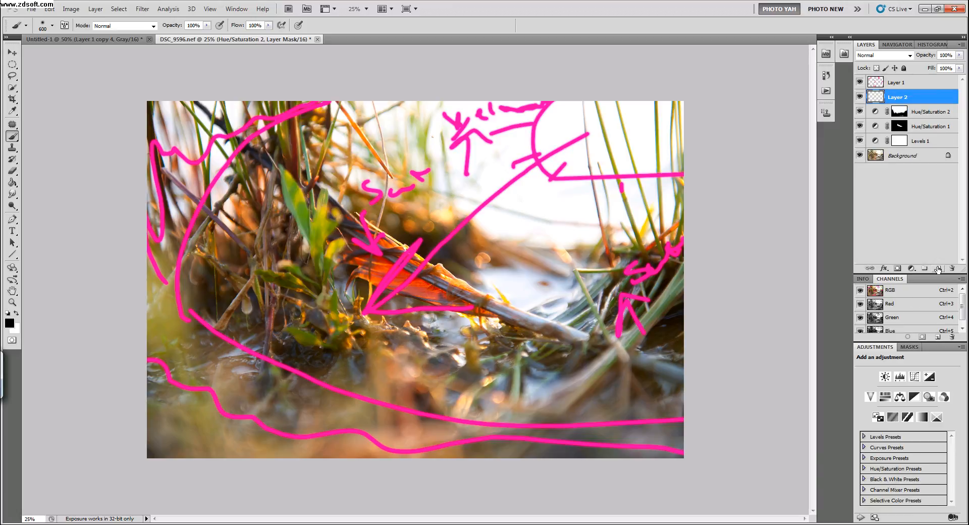
pyautogui.click(859, 82)
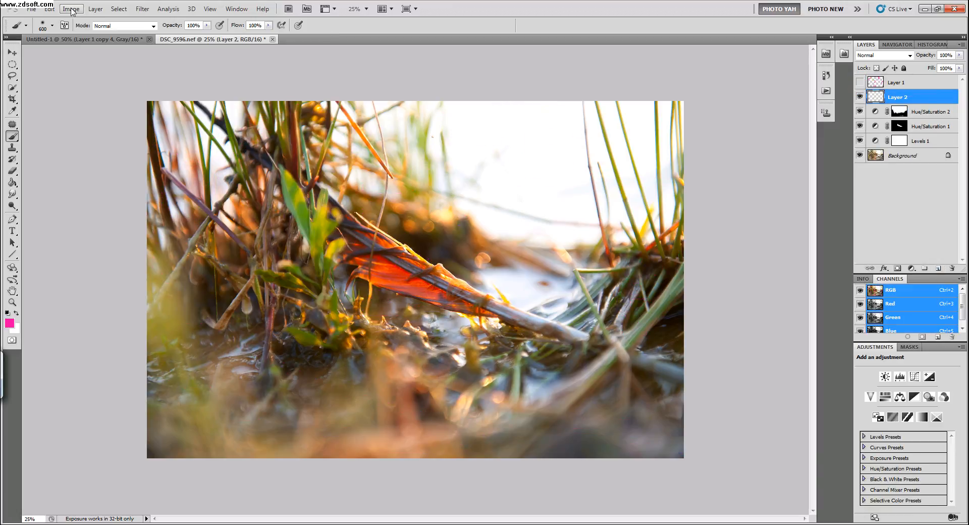
pyautogui.click(50, 9)
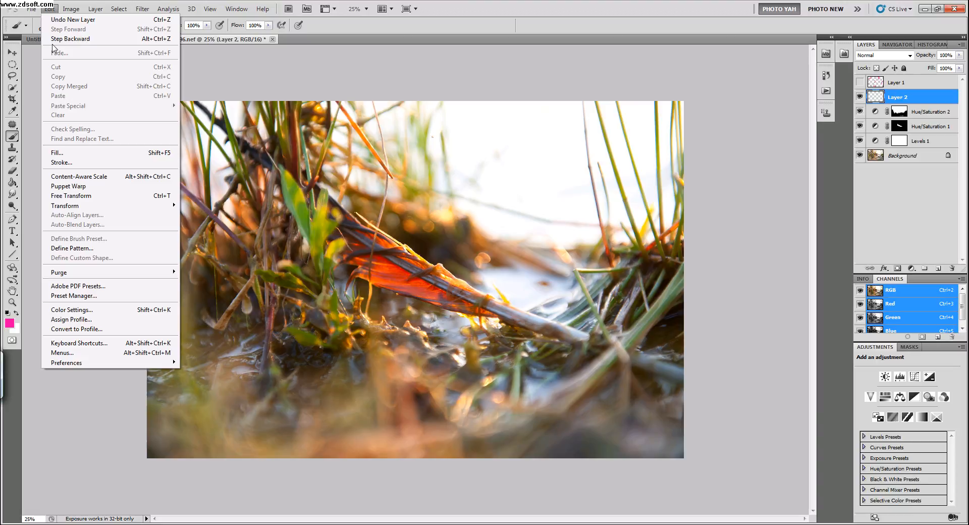
pyautogui.click(57, 153)
pyautogui.click(502, 167)
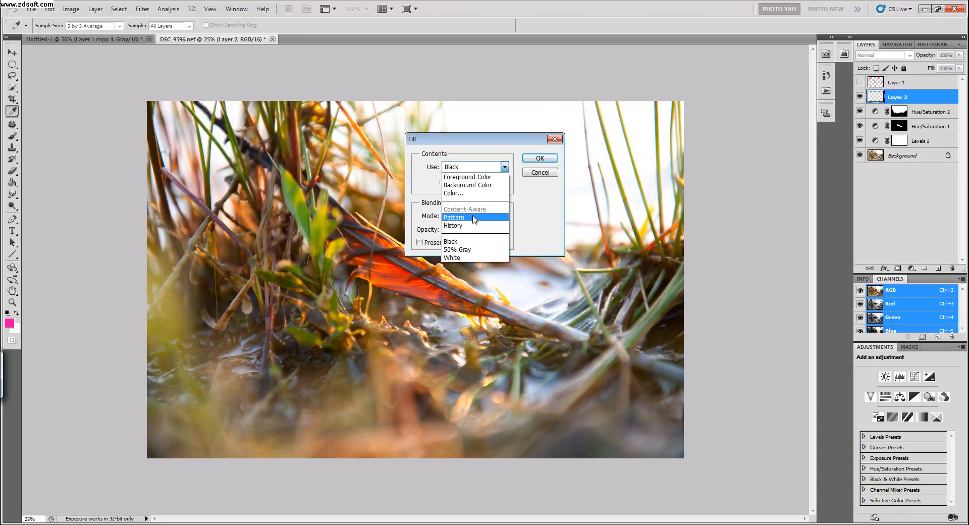
pyautogui.click(486, 193)
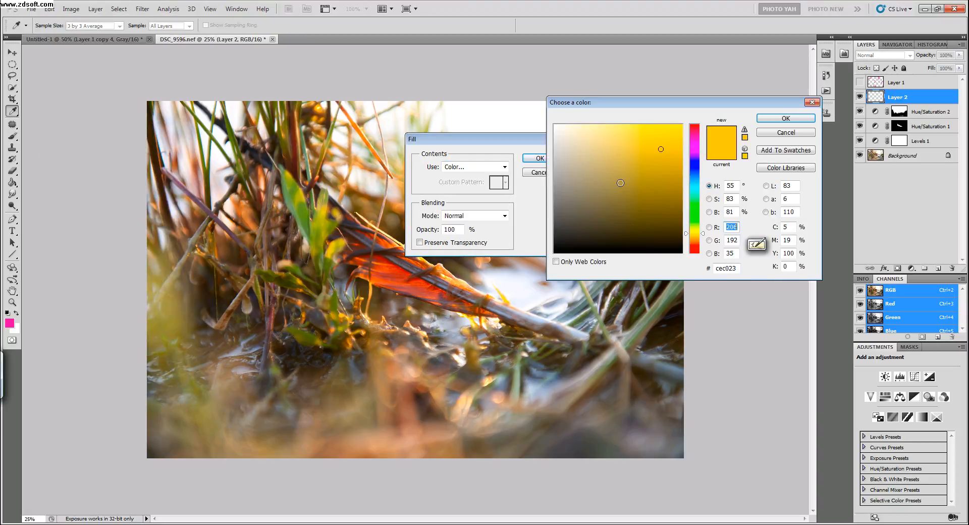
pyautogui.moveTo(663, 152); pyautogui.dragTo(663, 169)
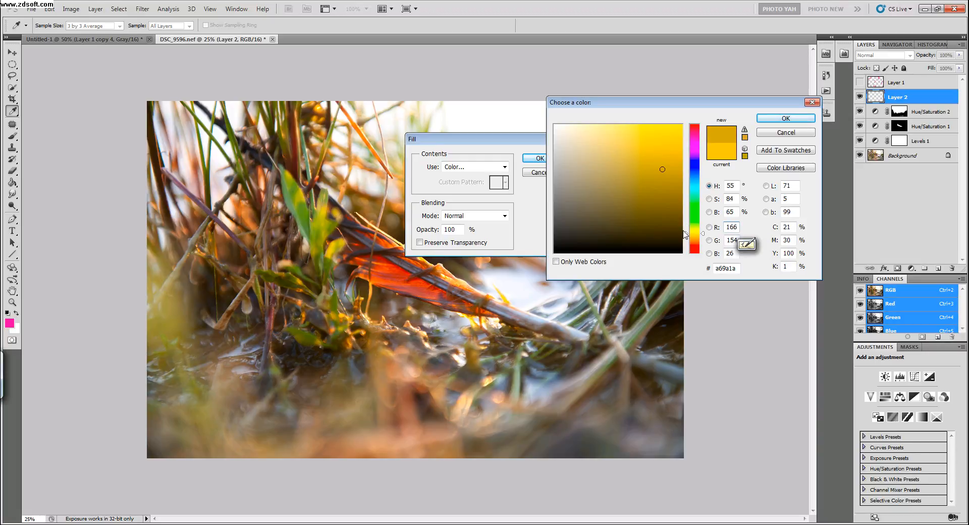
pyautogui.click(686, 239)
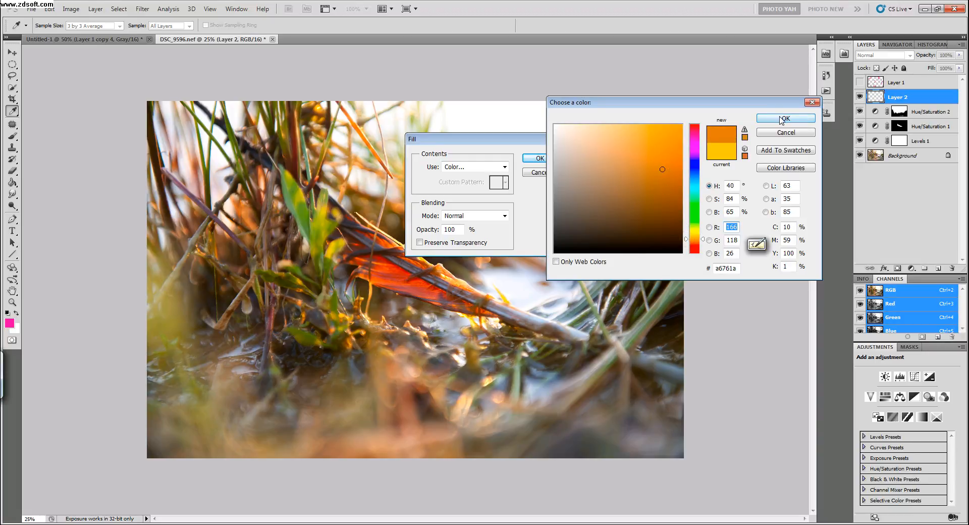
pyautogui.click(782, 119)
pyautogui.click(540, 158)
pyautogui.press('b')
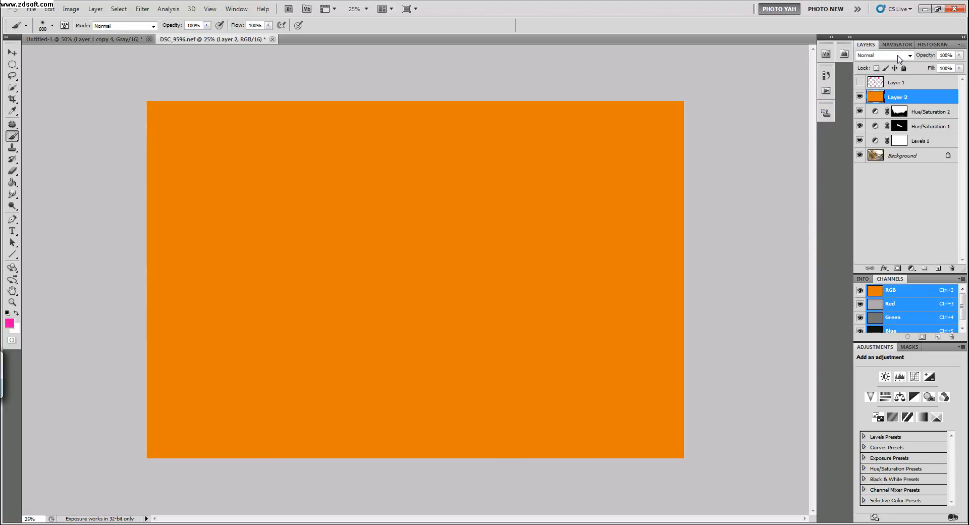
# - Set the orange layer's blend mode to Soft Light and hide it behind a black layer mask
pyautogui.click(906, 57)
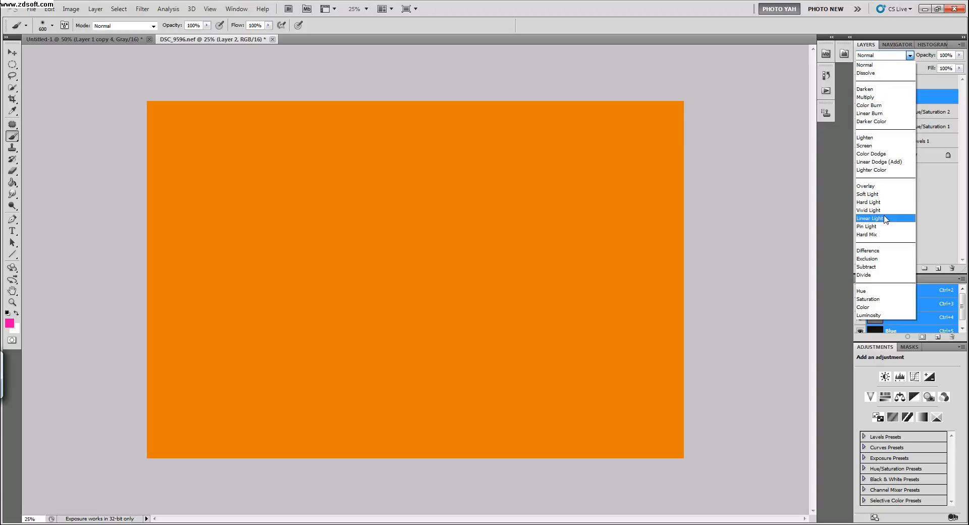
pyautogui.click(894, 195)
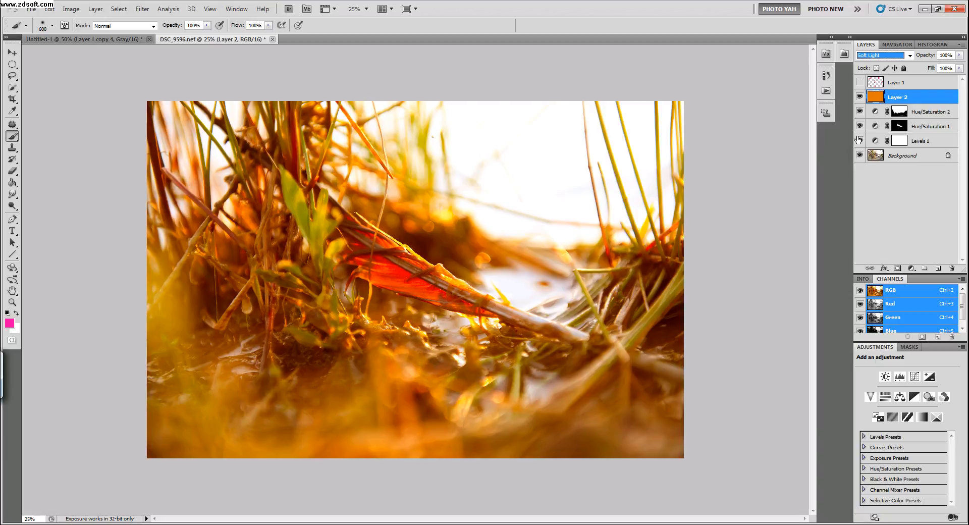
pyautogui.keyDown('alt'); pyautogui.click(896, 268); pyautogui.keyUp('alt')
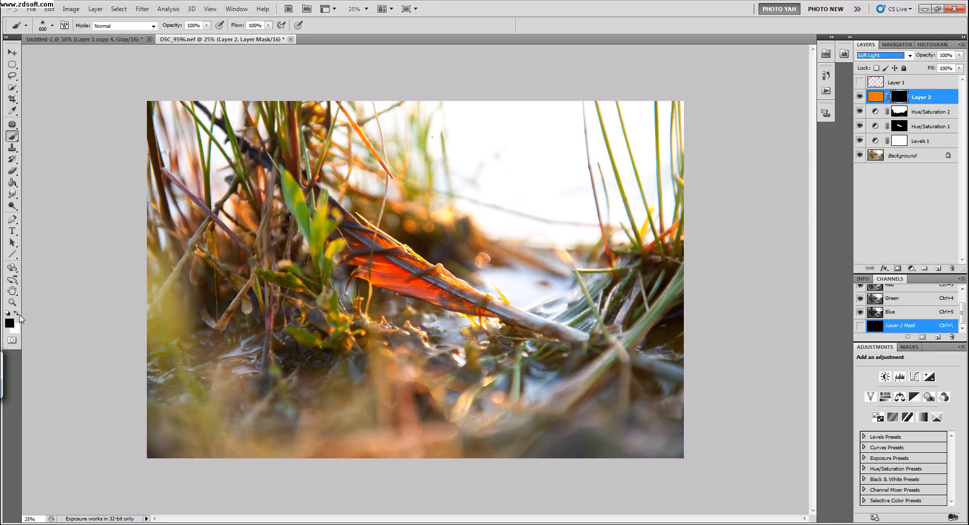
# - Paint white on the orange layer's mask over the bright background and the upper-left grasses with the size 600 brush
pyautogui.click(17, 313)
pyautogui.moveTo(390, 115)
pyautogui.mouseDown()
pyautogui.moveTo(424, 162)
pyautogui.moveTo(409, 164)
pyautogui.moveTo(500, 171)
pyautogui.mouseUp()
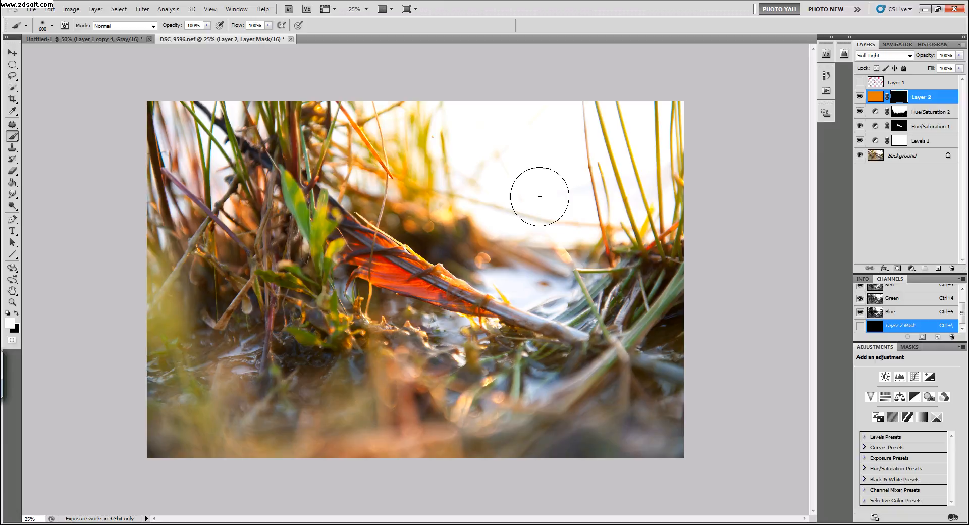
pyautogui.moveTo(490, 258); pyautogui.dragTo(522, 260)
pyautogui.moveTo(209, 161); pyautogui.dragTo(217, 166)
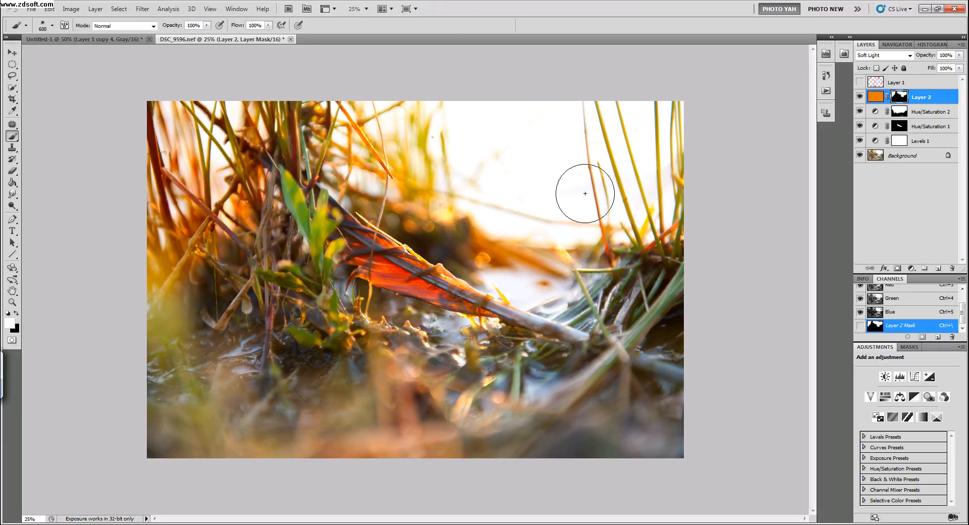
# - Paint white on the orange layer's mask along the ground below the feather with a size 175 brush, checking it against the annotations
pyautogui.press('[')
pyautogui.press('[')
pyautogui.press('[')
pyautogui.press('[')
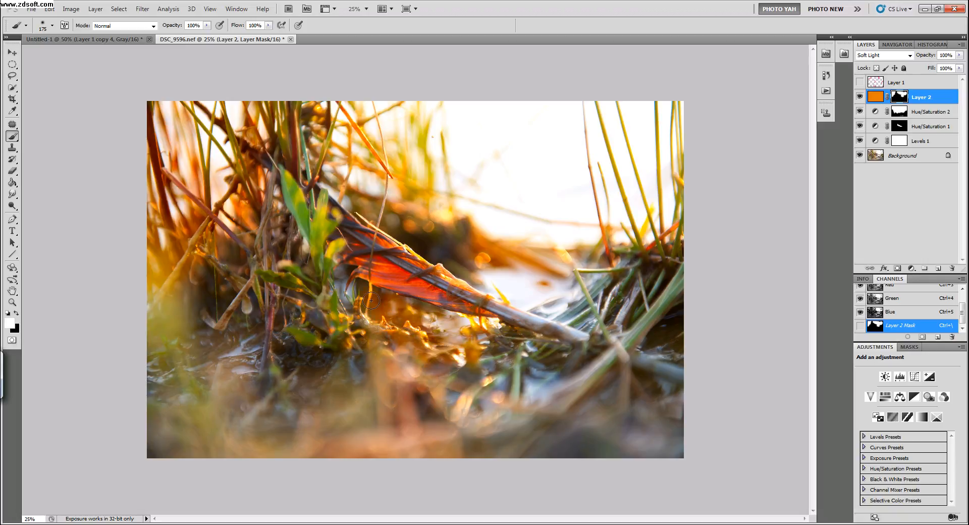
pyautogui.moveTo(357, 300); pyautogui.dragTo(435, 368)
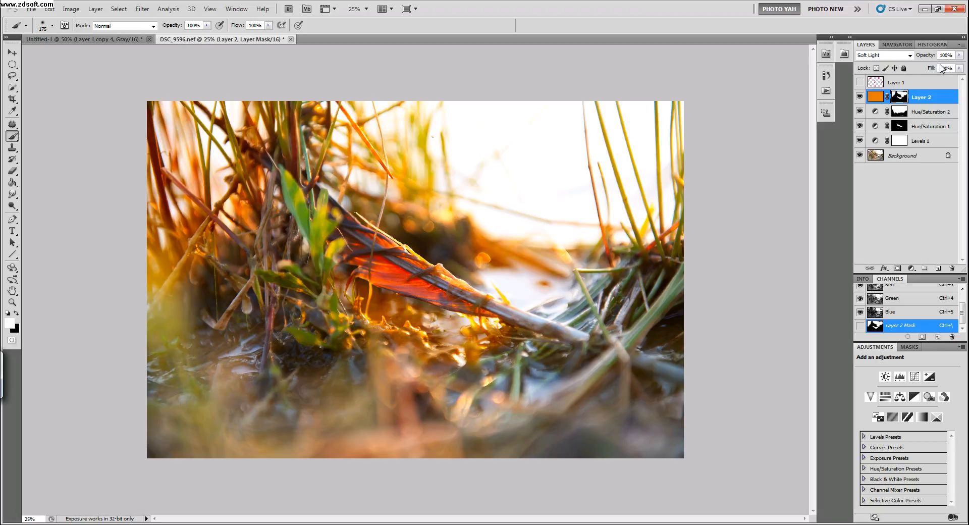
pyautogui.click(860, 83)
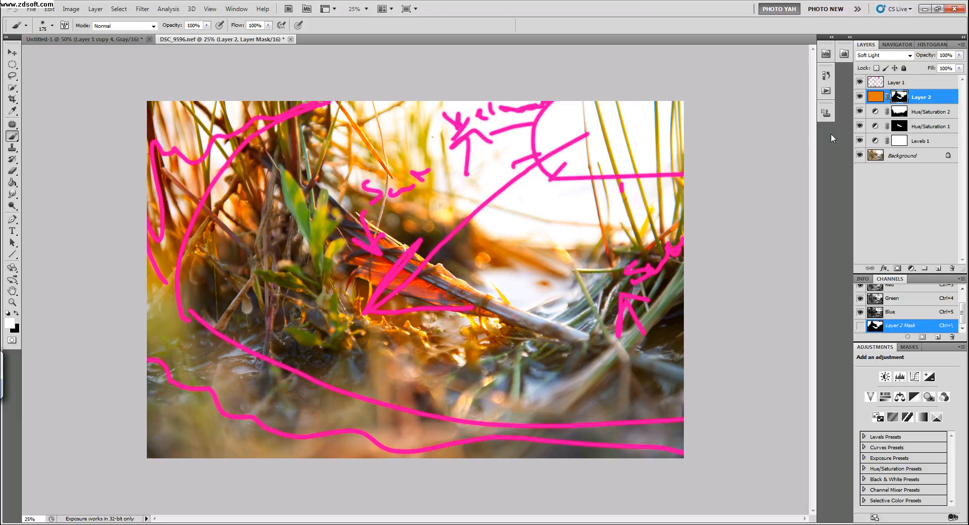
pyautogui.click(860, 83)
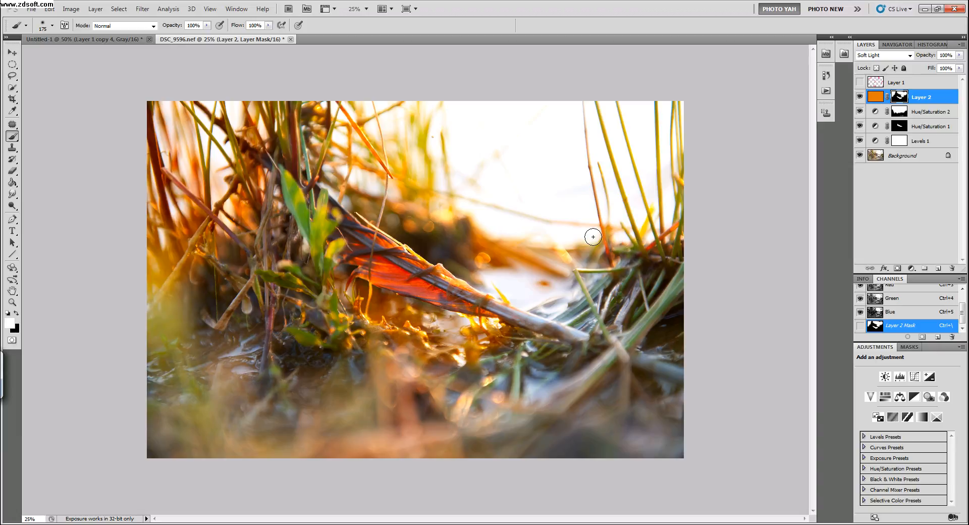
pyautogui.click(859, 82)
# - Add a new layer in Overlay mode filled with the neutral 50% gray color
pyautogui.hotkey('ctrl', 'shift', 'n')
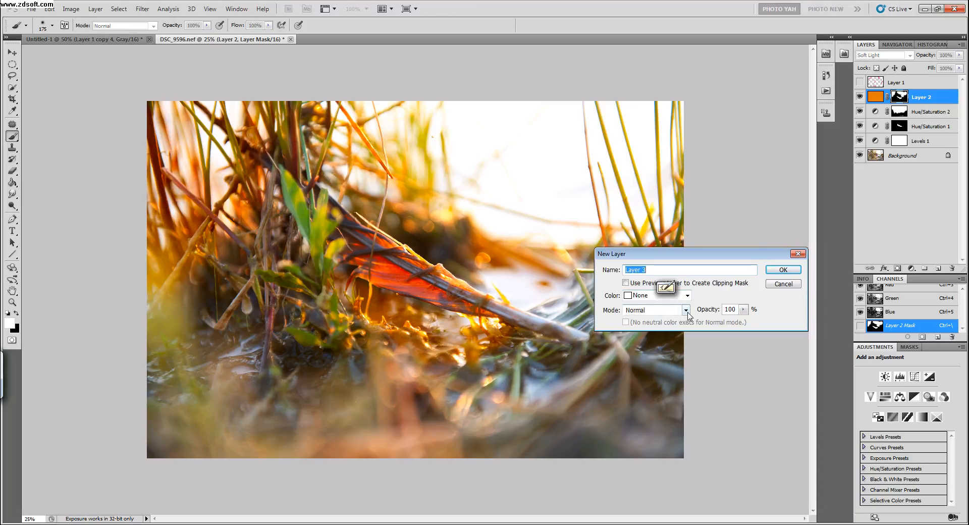
pyautogui.click(685, 310)
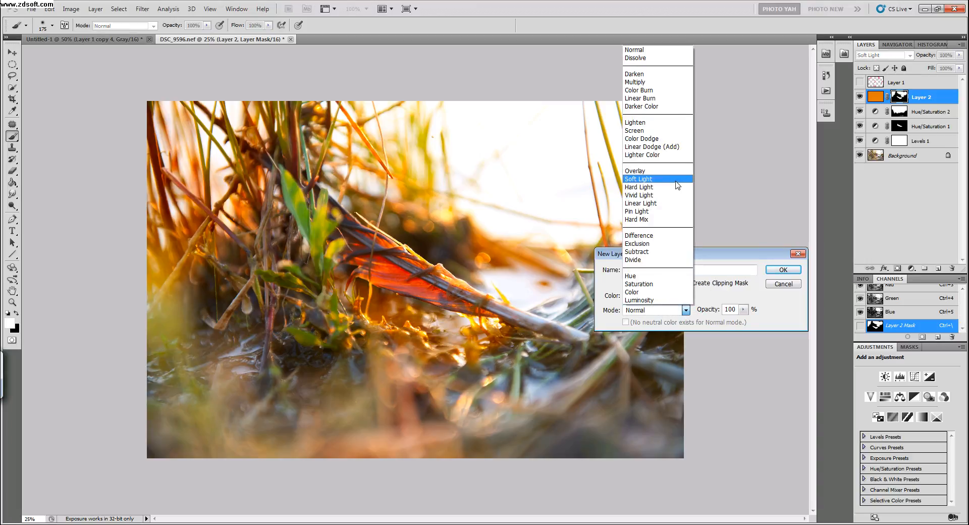
pyautogui.click(676, 176)
pyautogui.click(675, 324)
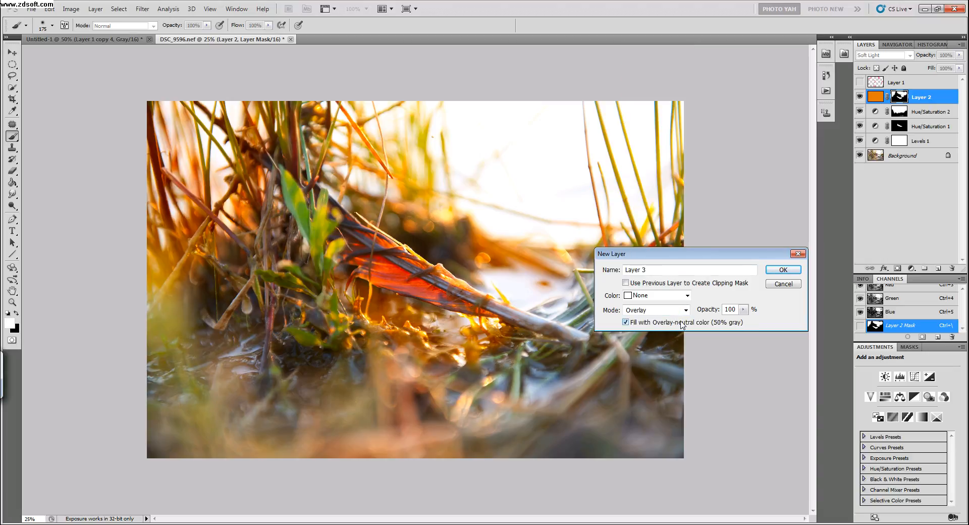
pyautogui.click(783, 269)
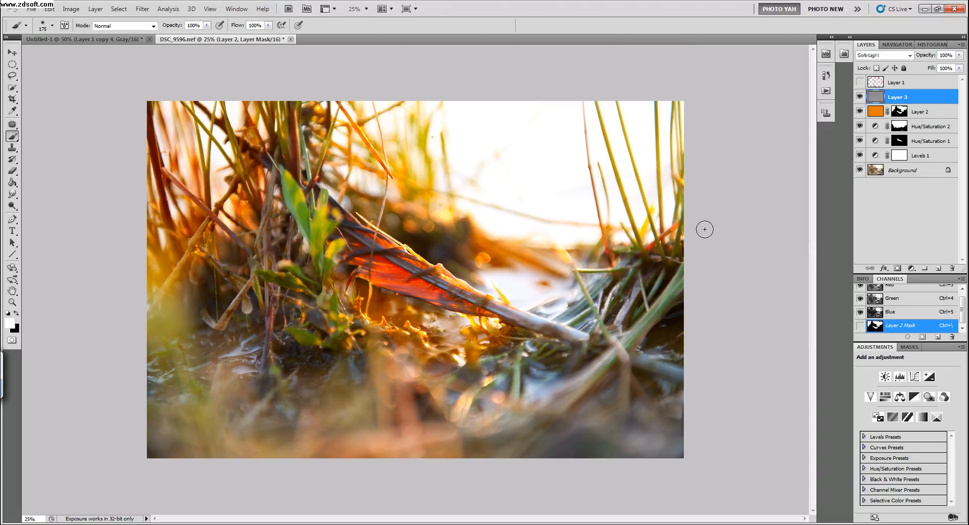
# - Render a 105mm Prime lens flare at 133% brightness in the gray layer's upper-right corner and compare the photo with and without it
pyautogui.click(143, 9)
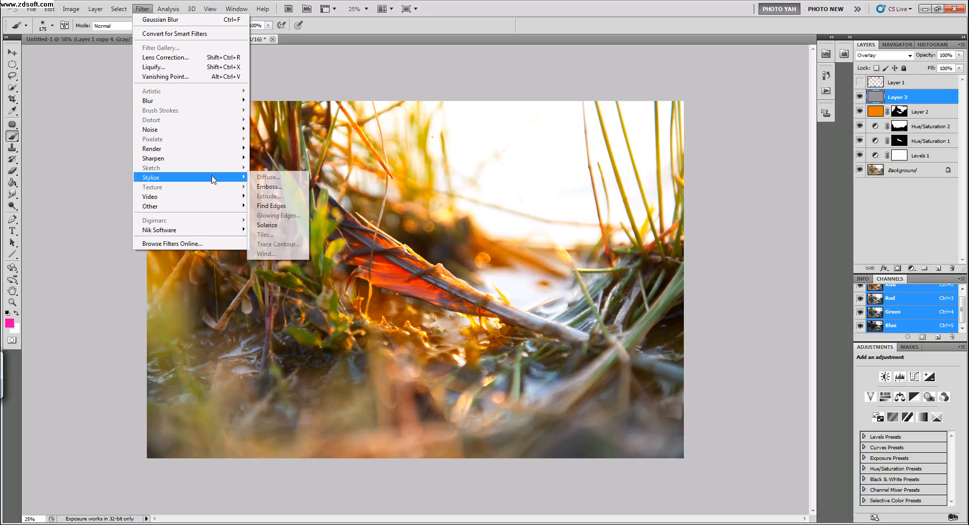
pyautogui.moveTo(231, 151)
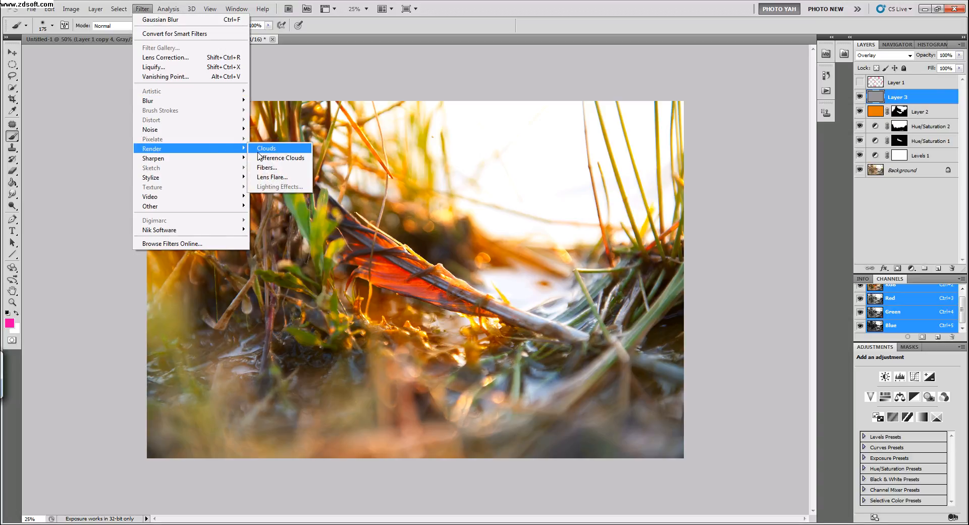
pyautogui.click(273, 178)
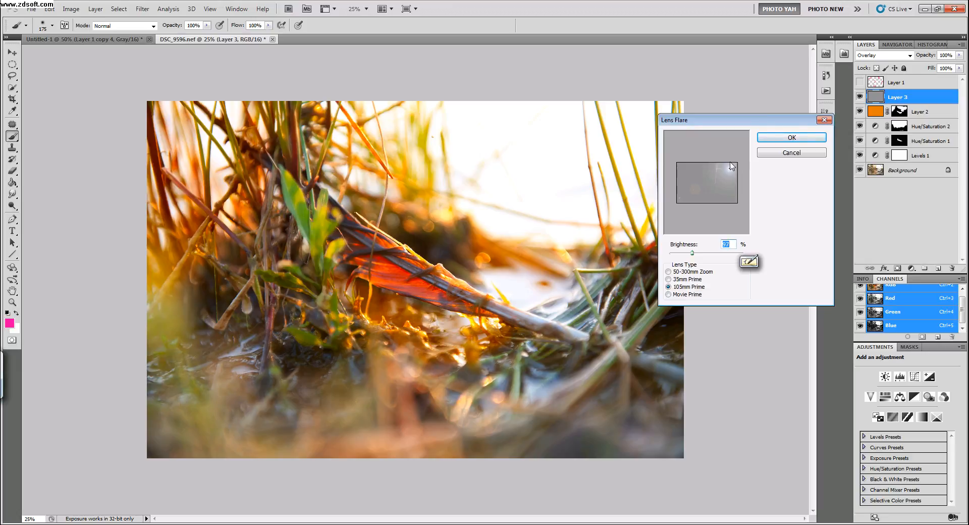
pyautogui.click(735, 164)
pyautogui.moveTo(694, 254); pyautogui.dragTo(701, 254)
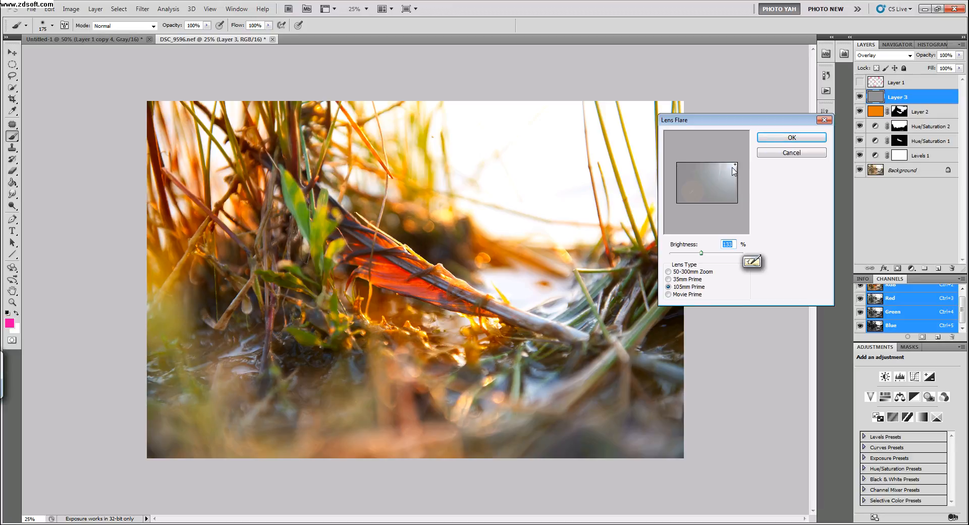
pyautogui.click(782, 140)
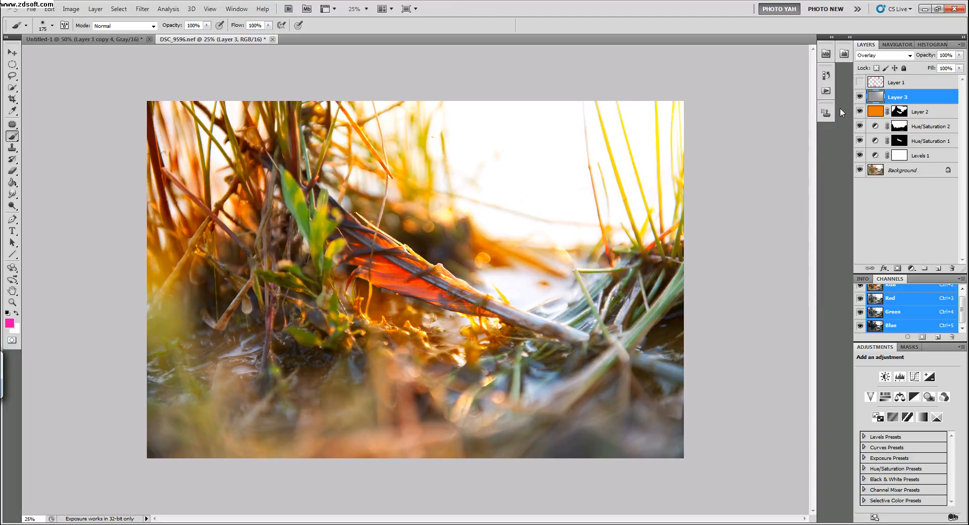
pyautogui.click(860, 97)
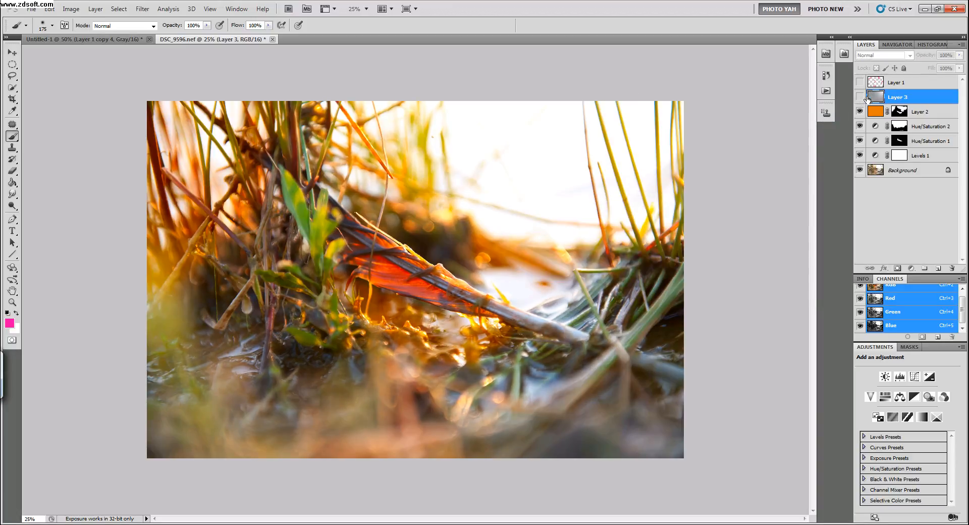
pyautogui.click(860, 96)
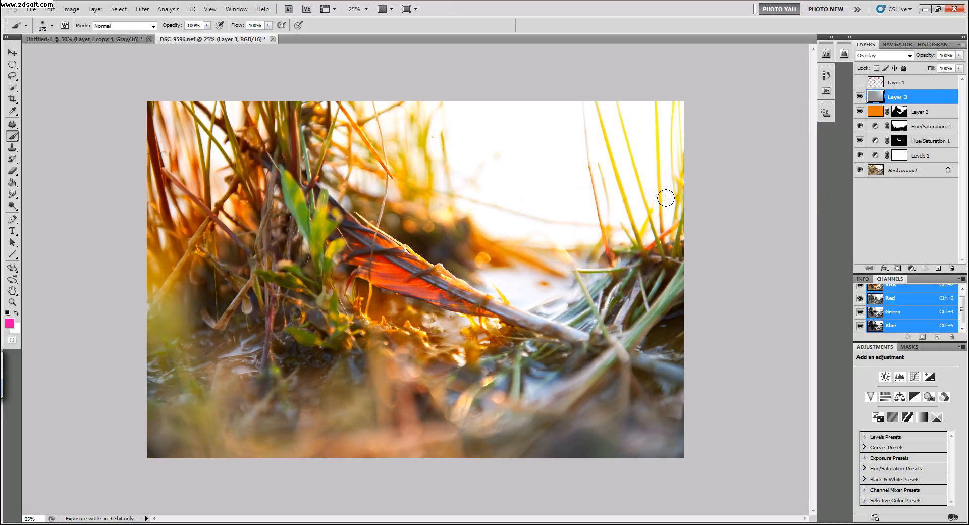
# - Set the lens flare layer's blend mode to Soft Light and compare the photo with the layer off and on
pyautogui.click(908, 60)
pyautogui.click(909, 57)
pyautogui.click(882, 194)
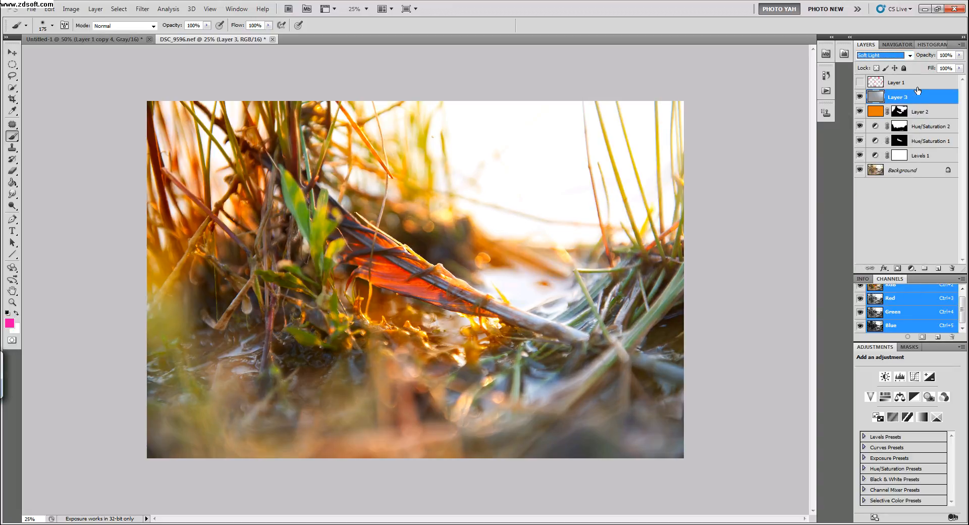
pyautogui.click(860, 97)
pyautogui.click(861, 98)
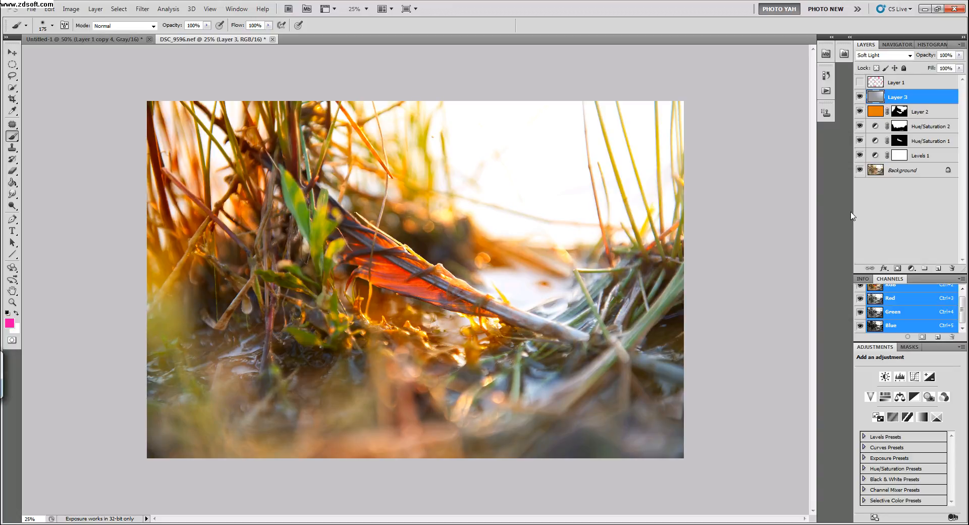
# - Check the annotations, then add a Curves adjustment that darkens the photo, with the curve point at input 162 and output 110
pyautogui.click(860, 83)
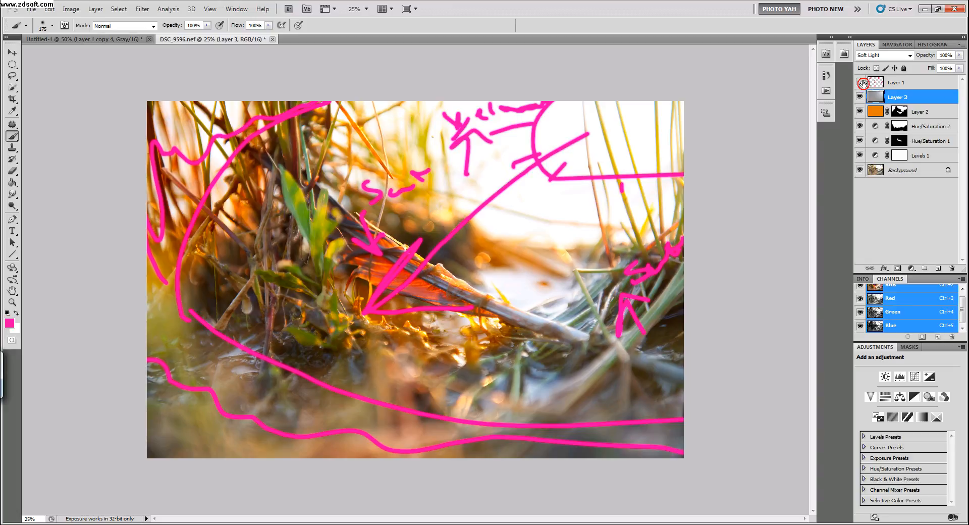
pyautogui.click(860, 82)
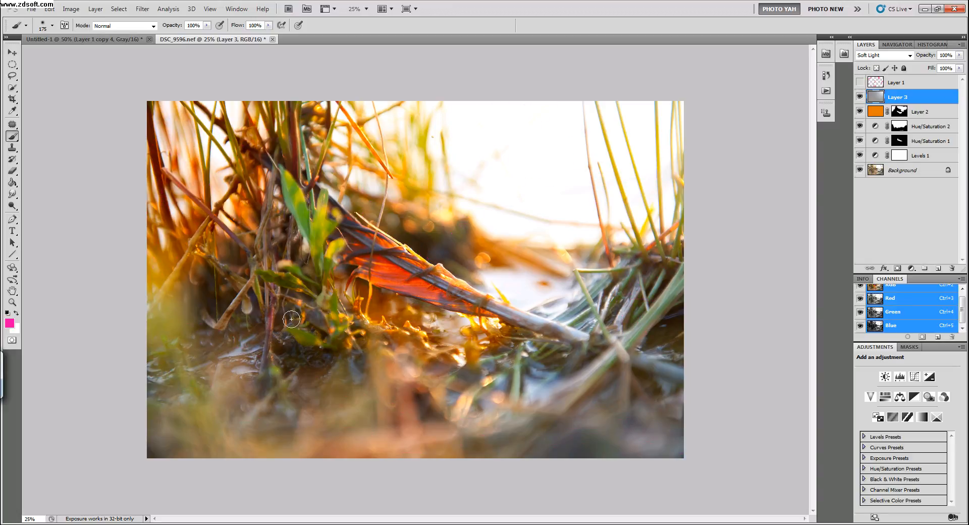
pyautogui.click(914, 376)
pyautogui.moveTo(917, 437); pyautogui.dragTo(926, 432)
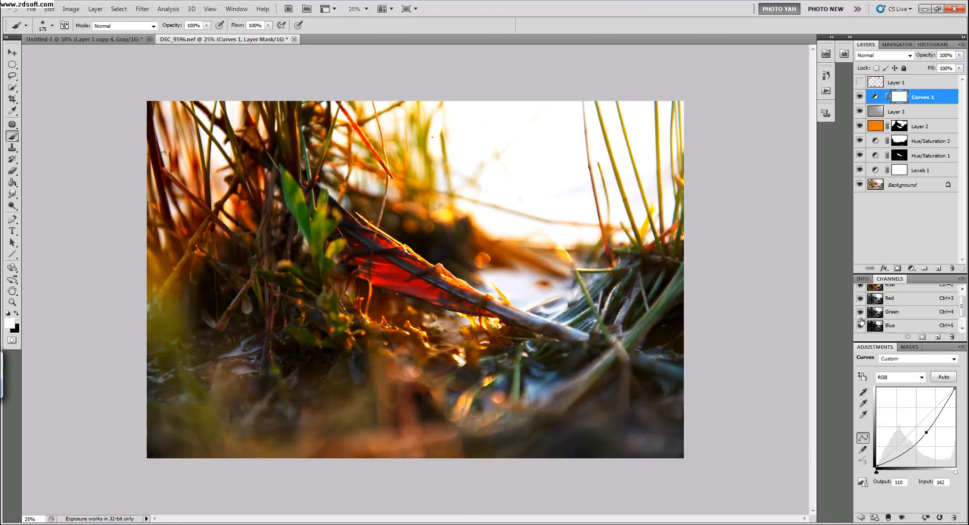
# - Fill a large elliptical area around the feather with black on the Curves mask, then remove the selection
pyautogui.press('m')
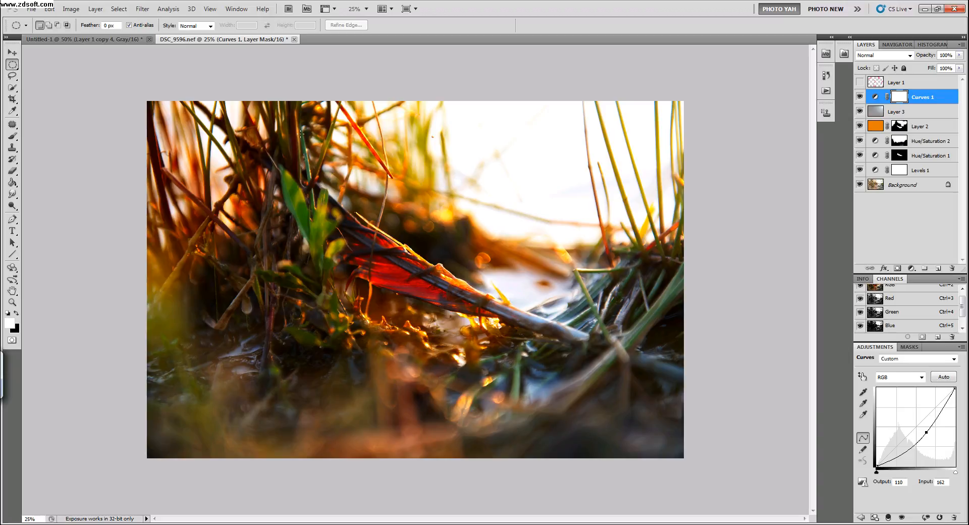
pyautogui.moveTo(522, 333); pyautogui.dragTo(597, 375)
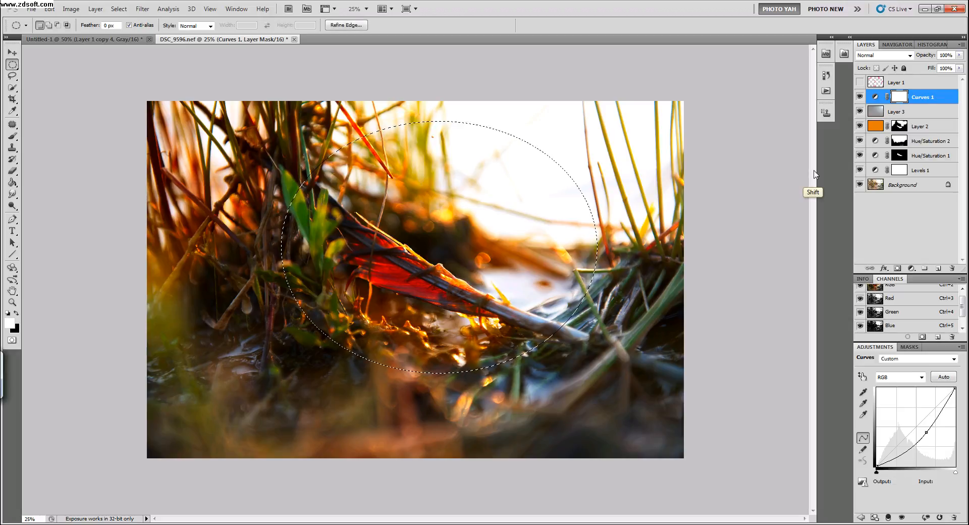
pyautogui.hotkey('shift', 'F5')
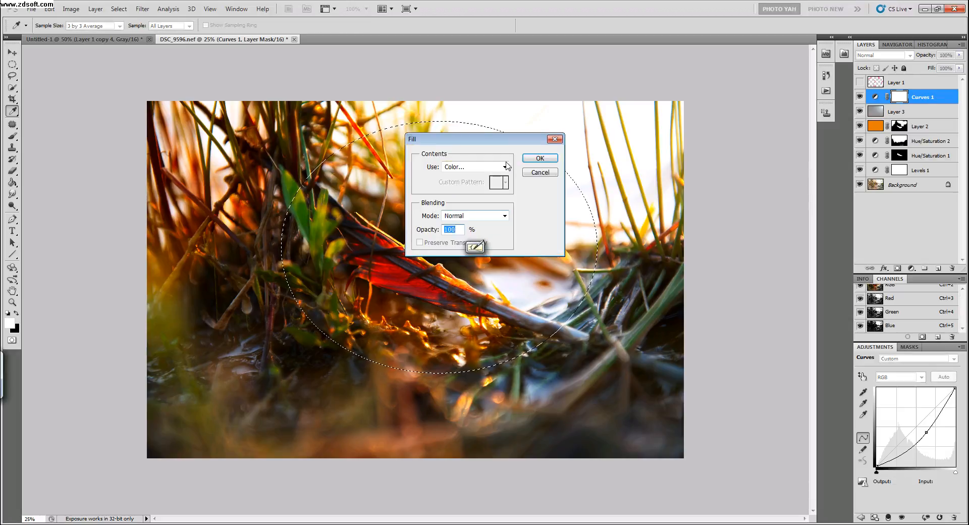
pyautogui.click(488, 168)
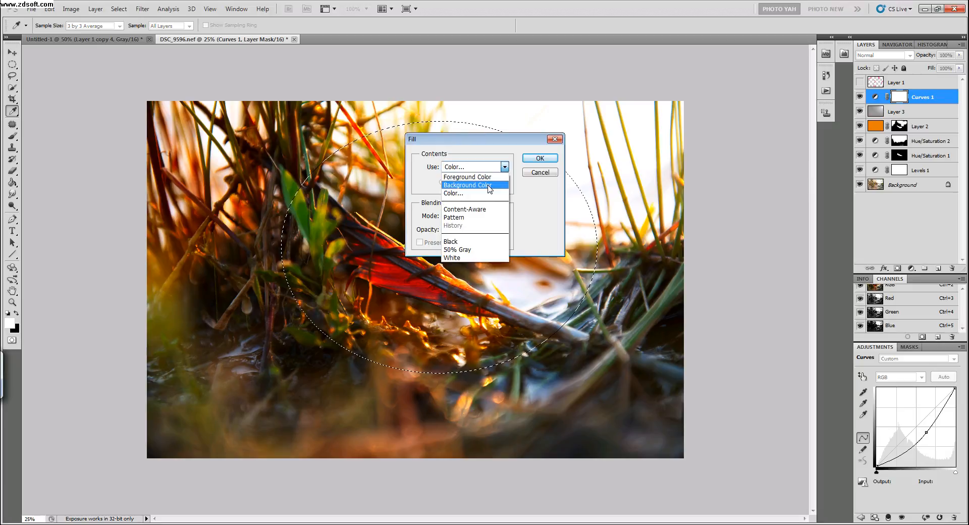
pyautogui.click(484, 241)
pyautogui.click(539, 160)
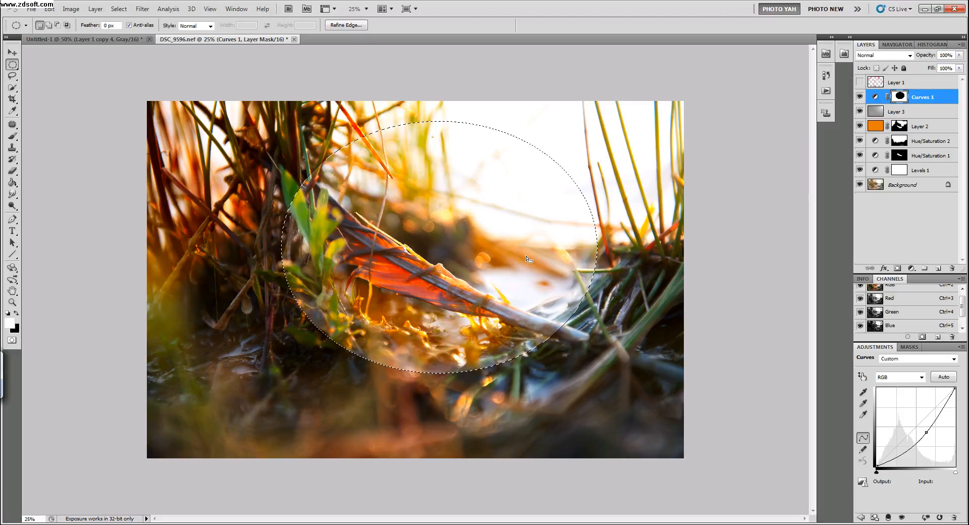
pyautogui.hotkey('ctrl', 'd')
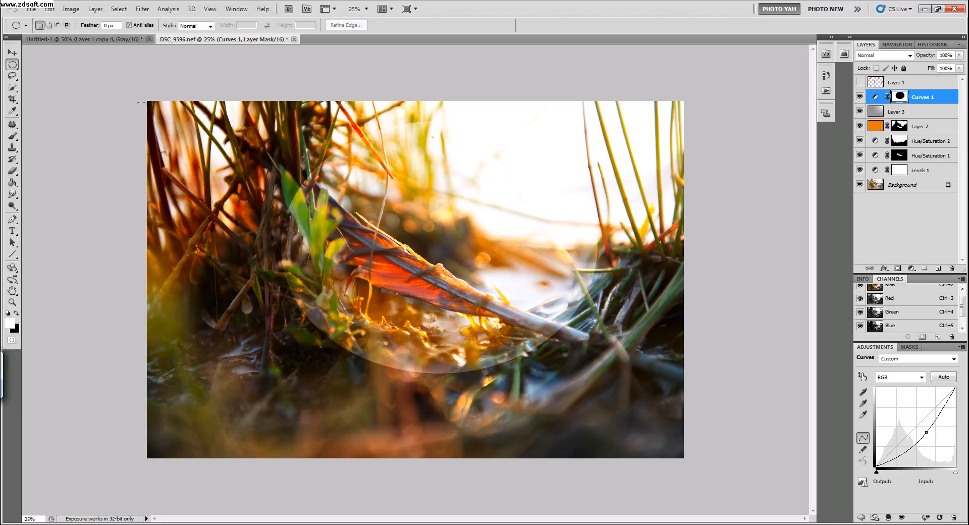
# - Soften the Curves mask with an 85.2-pixel Gaussian Blur and set the curve point to input 149 and output 103
pyautogui.click(150, 12)
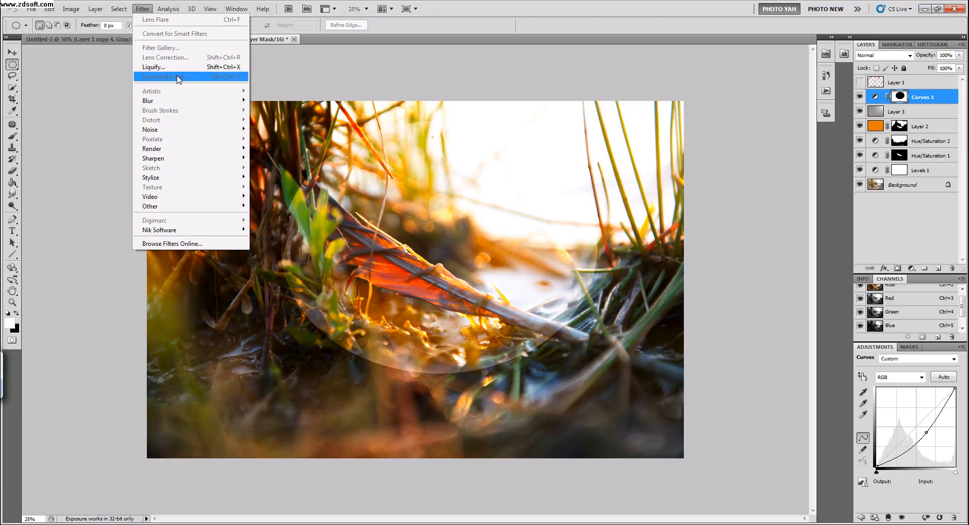
pyautogui.moveTo(202, 100)
pyautogui.click(283, 140)
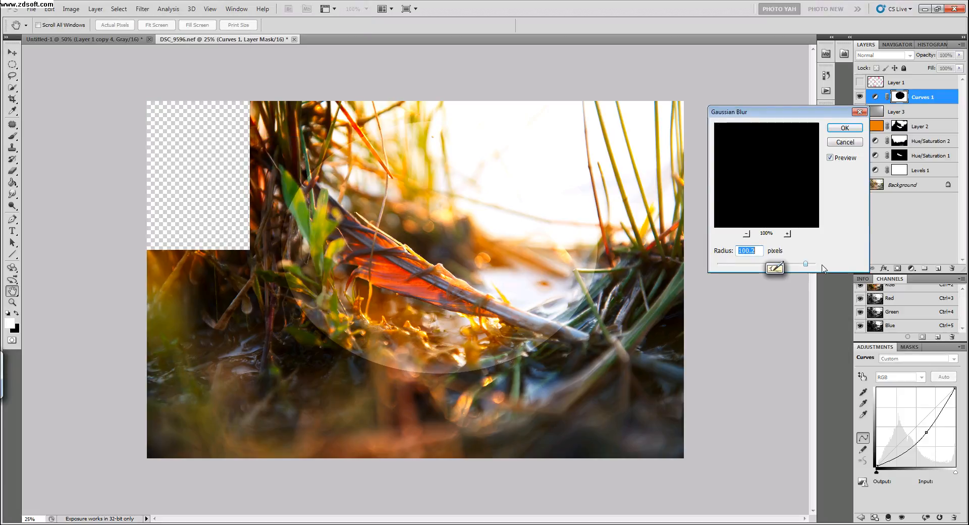
pyautogui.moveTo(806, 264); pyautogui.dragTo(797, 262)
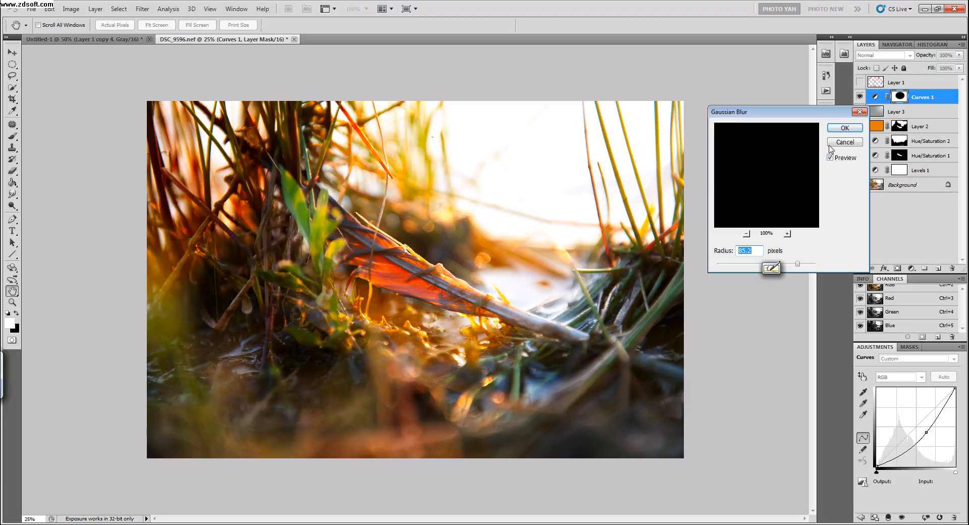
pyautogui.click(846, 129)
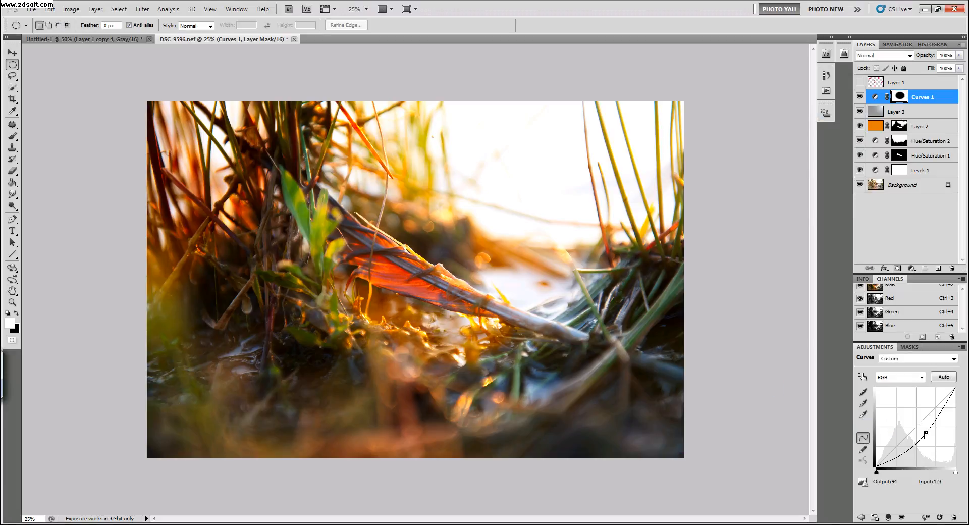
pyautogui.moveTo(924, 431); pyautogui.dragTo(923, 434)
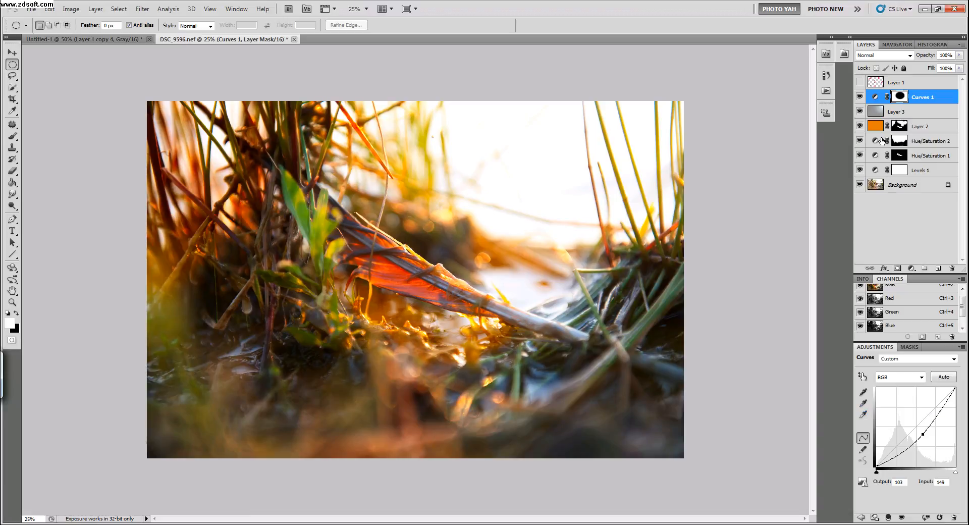
# - Add a new layer in Soft Light mode filled with its neutral 50% gray color
pyautogui.hotkey('ctrl', 'shift', 'n')
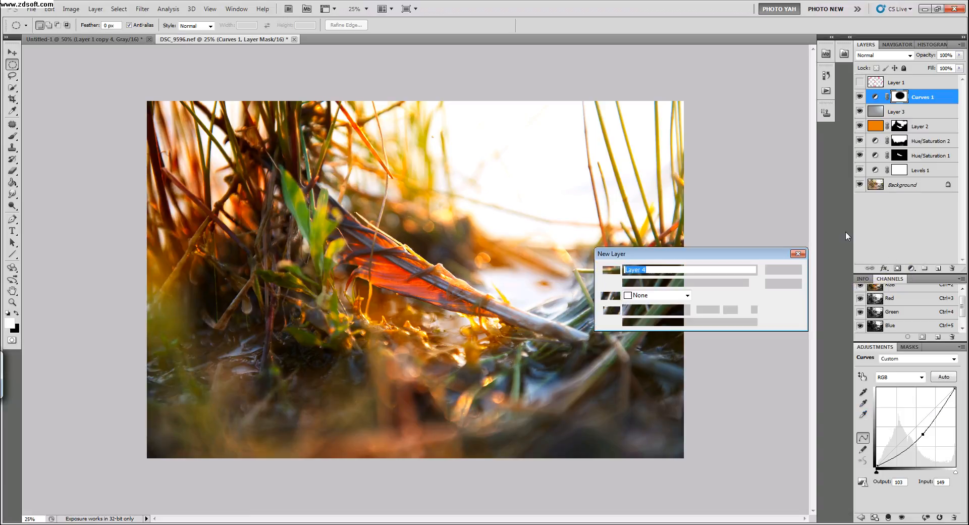
pyautogui.click(688, 295)
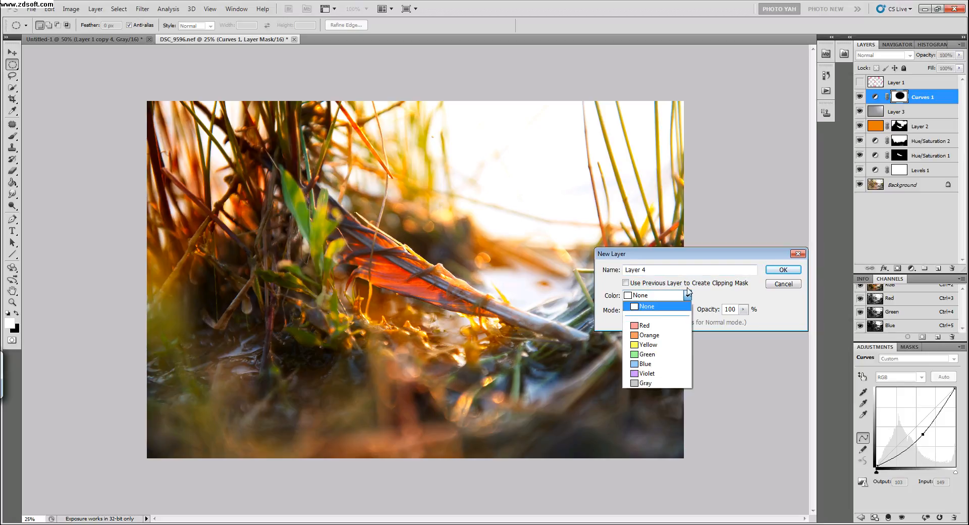
pyautogui.click(687, 293)
pyautogui.click(686, 310)
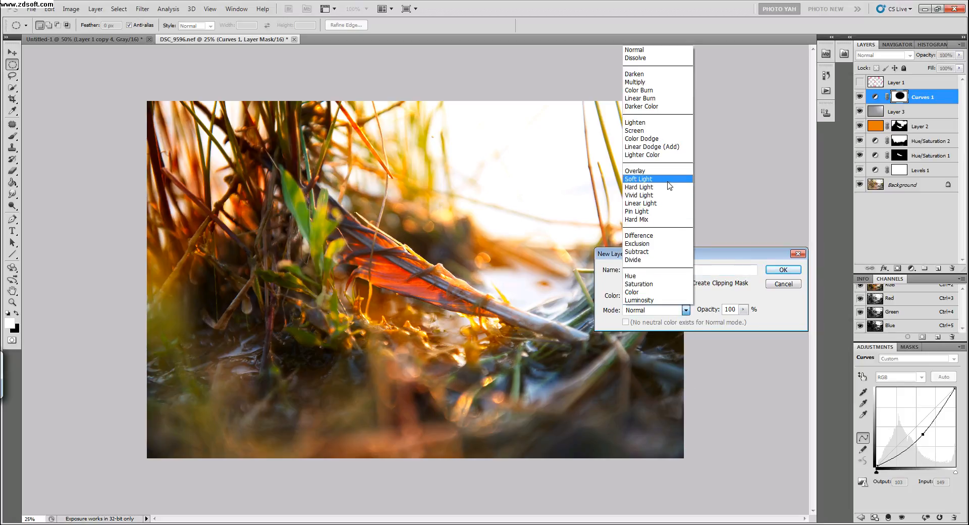
pyautogui.click(670, 179)
pyautogui.click(682, 323)
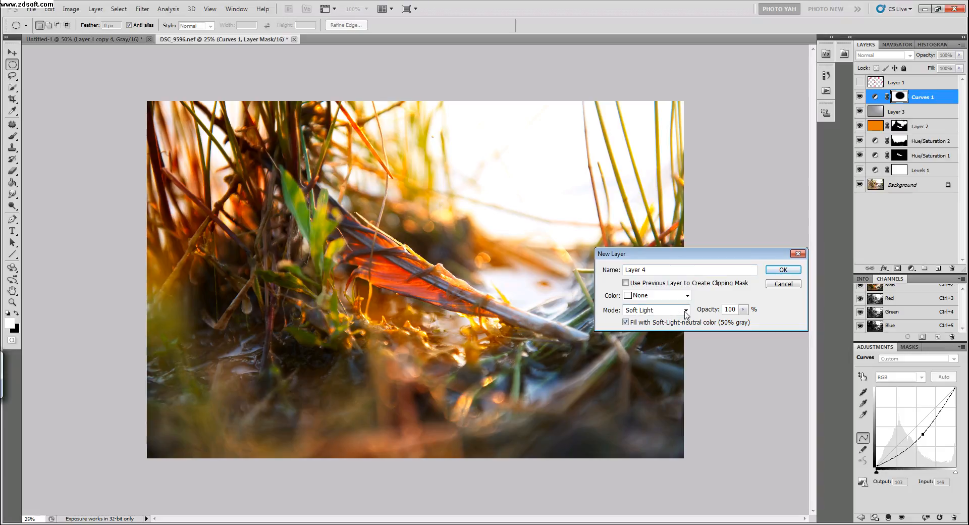
pyautogui.click(783, 270)
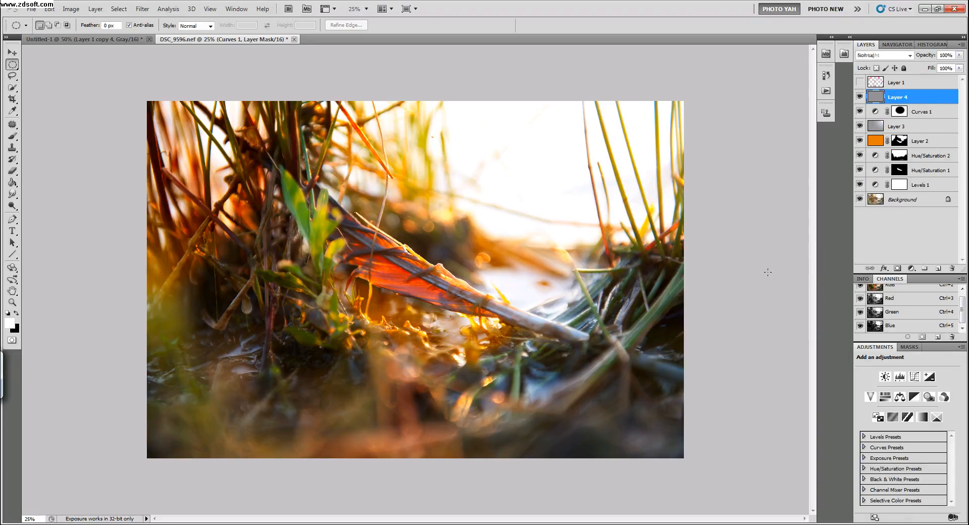
# - Render a 105mm Prime lens flare at 30% brightness near the centre of the new gray layer and compare the photo with and without it
pyautogui.click(146, 8)
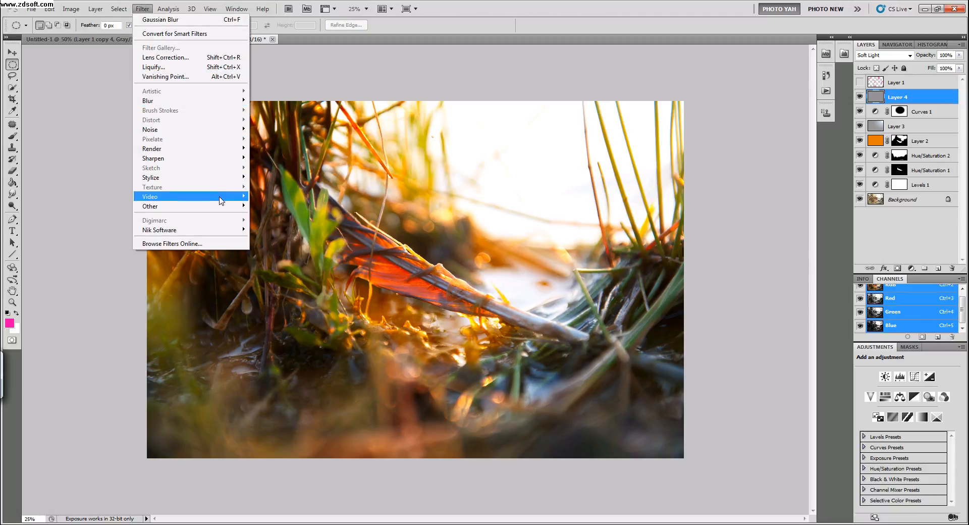
pyautogui.click(229, 147)
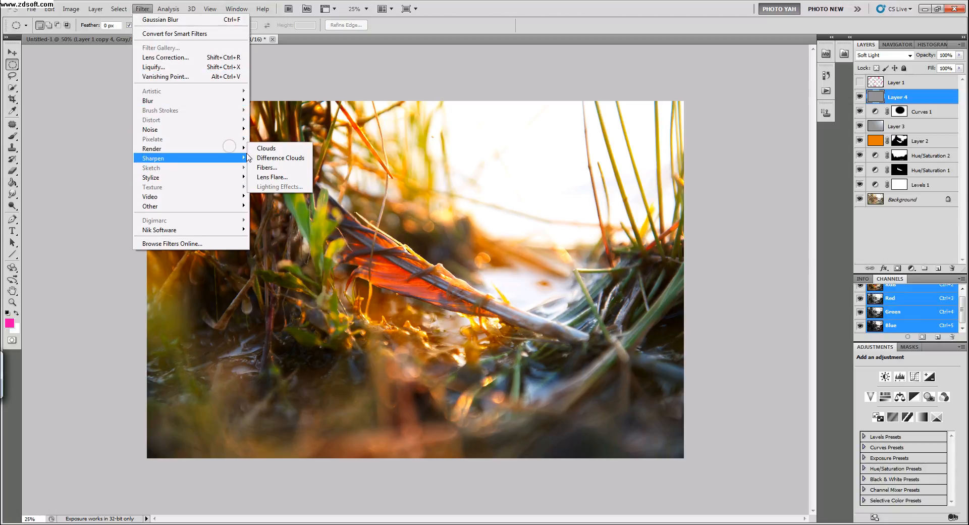
pyautogui.click(272, 177)
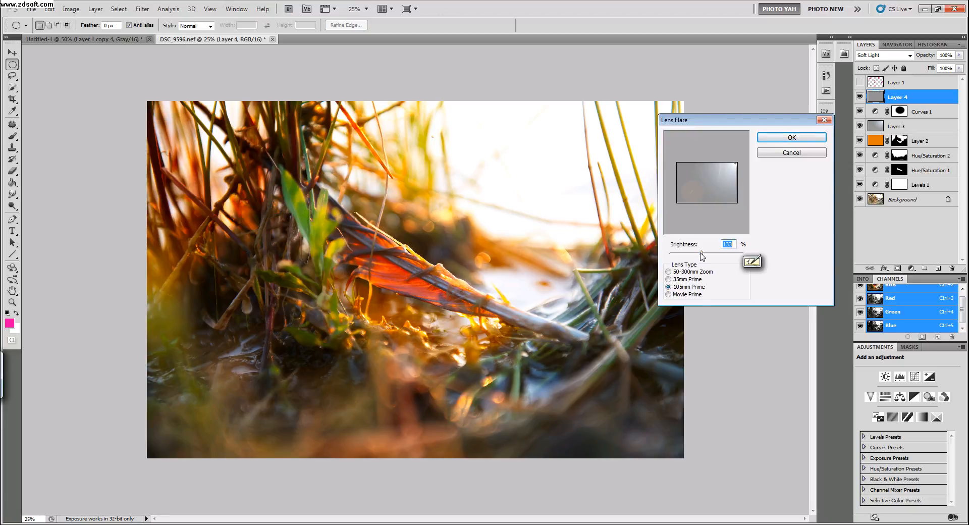
pyautogui.moveTo(701, 257); pyautogui.dragTo(683, 253)
pyautogui.moveTo(714, 176); pyautogui.dragTo(705, 186)
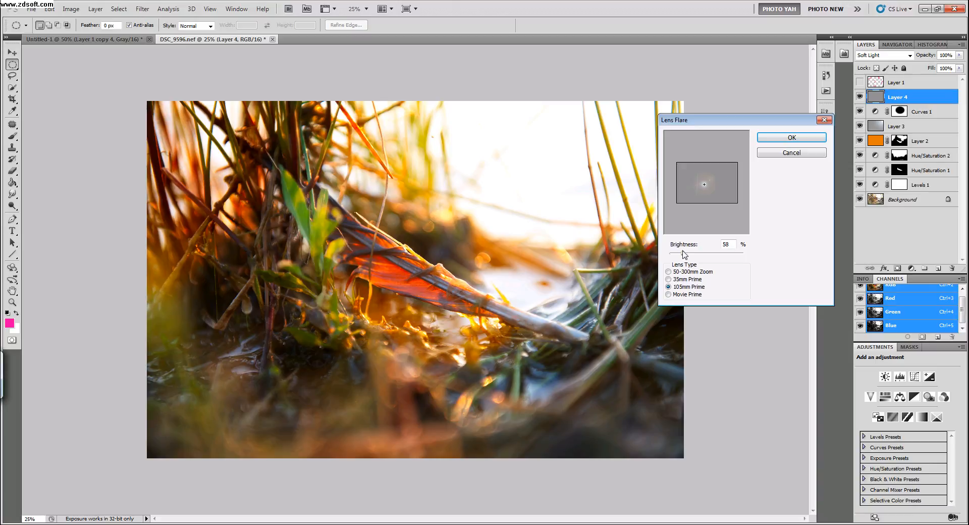
pyautogui.moveTo(684, 255); pyautogui.dragTo(675, 253)
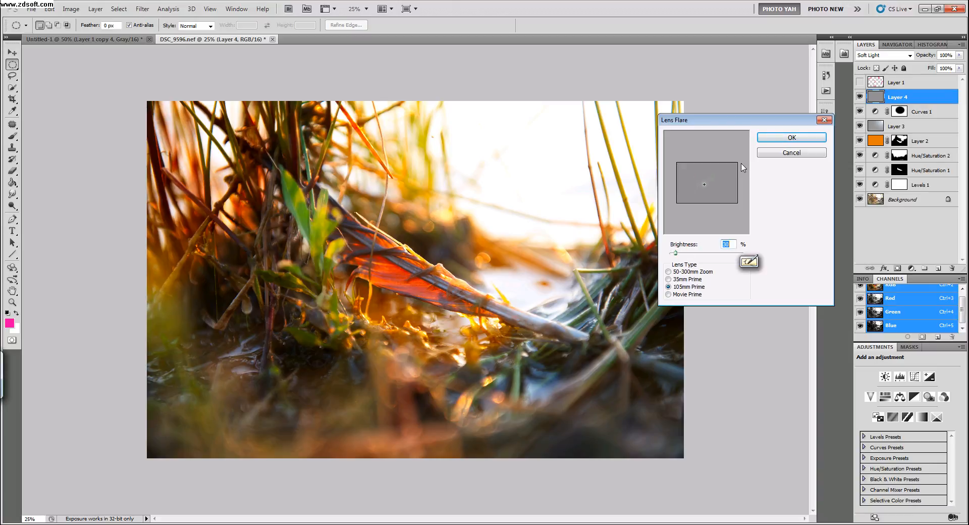
pyautogui.click(778, 141)
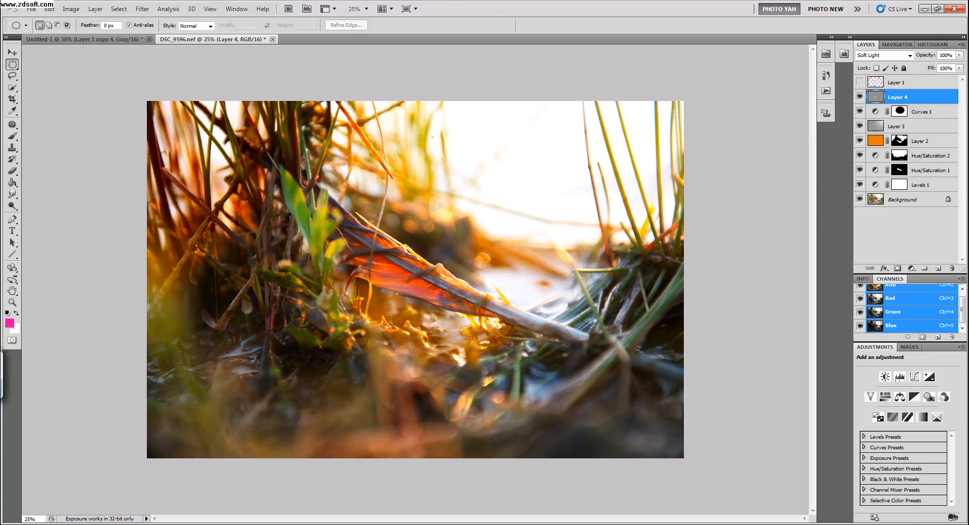
pyautogui.click(861, 97)
pyautogui.click(860, 97)
# - Duplicate the small lens flare layer twice and make the first copy active
pyautogui.press('v')
pyautogui.hotkey('ctrl', 'j')
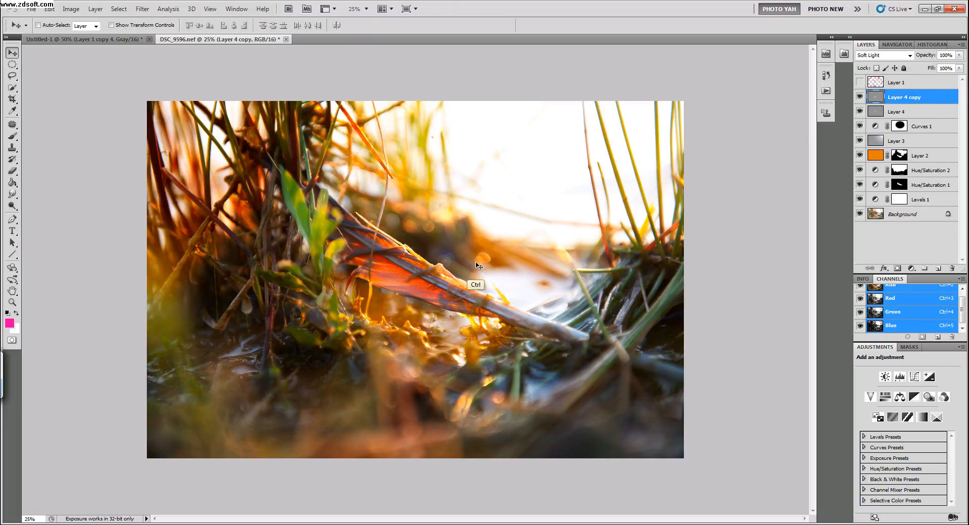
pyautogui.hotkey('ctrl', 'j')
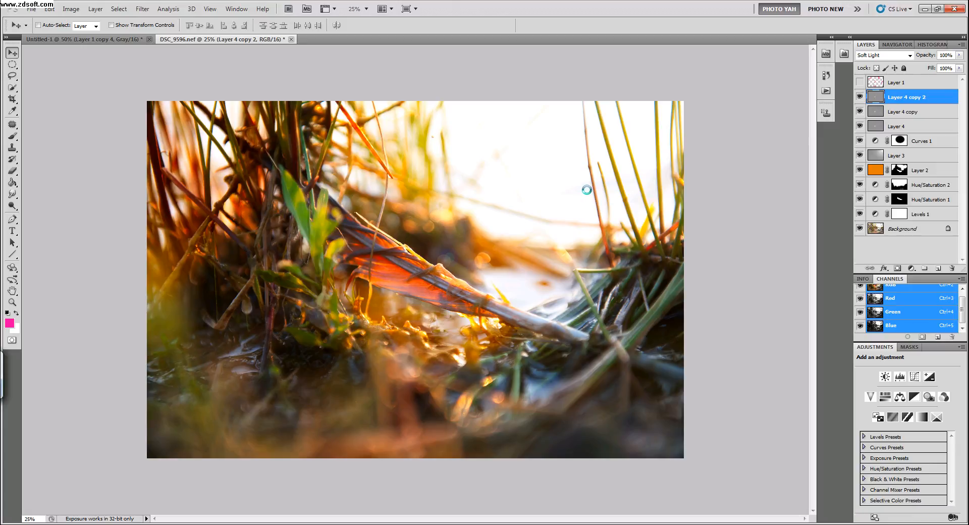
pyautogui.click(890, 112)
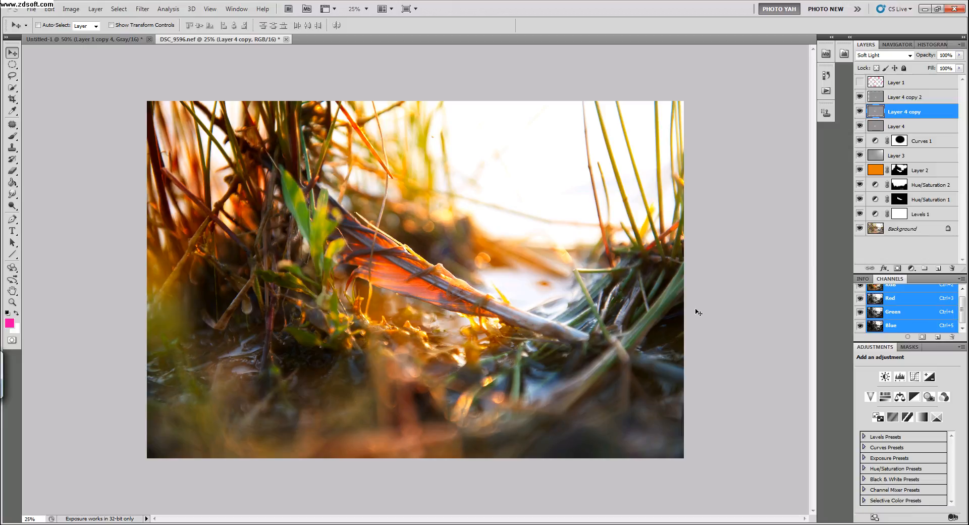
# - Copy the Background to the top of the layer stack, hide the copy to compare the edit with the original, and review the annotations briefly
pyautogui.click(894, 231)
pyautogui.moveTo(917, 232); pyautogui.dragTo(886, 72)
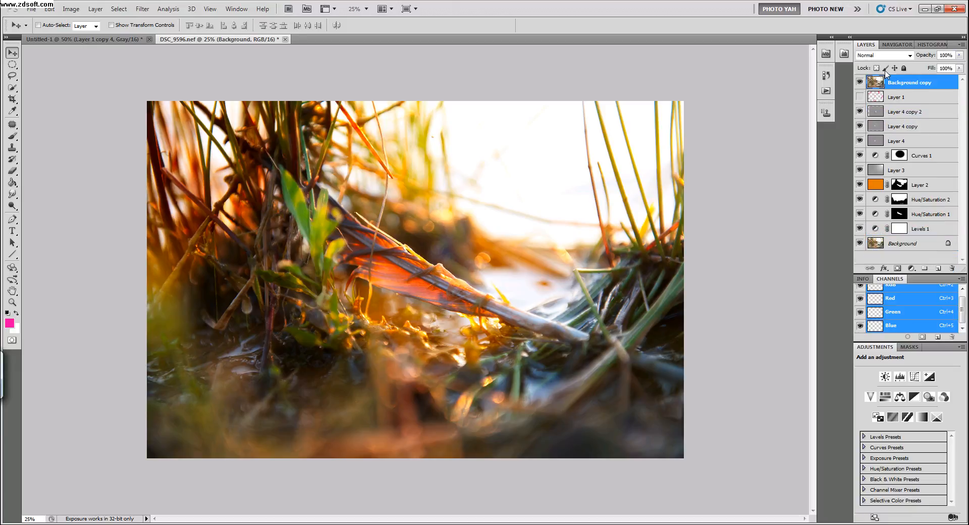
pyautogui.click(861, 83)
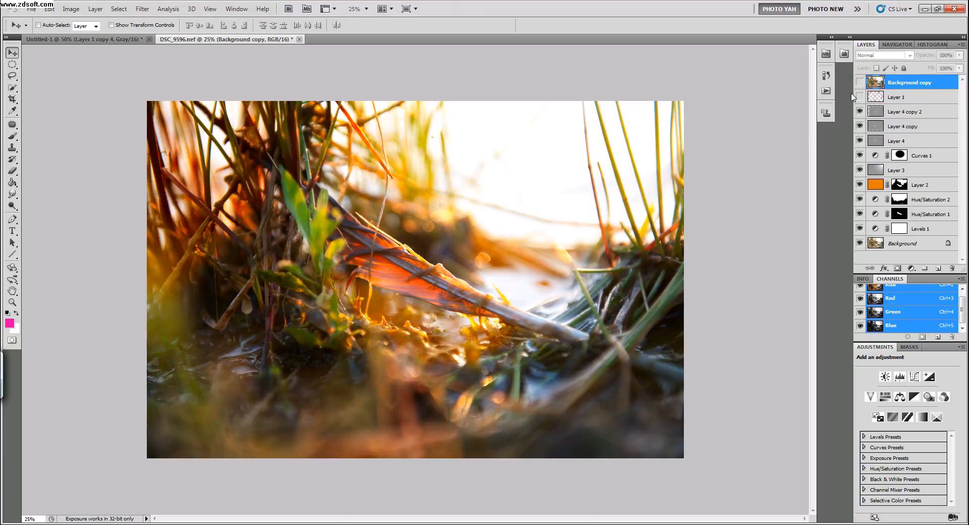
pyautogui.click(861, 97)
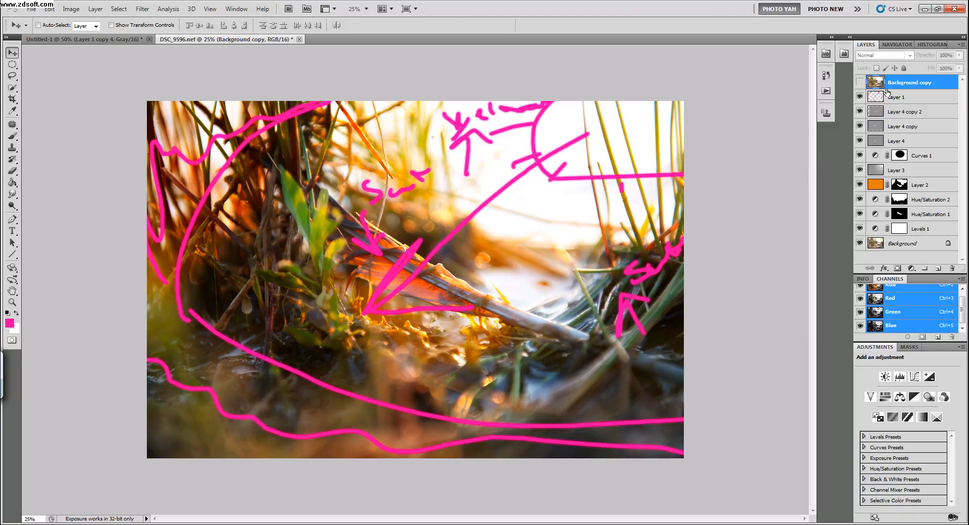
pyautogui.click(860, 96)
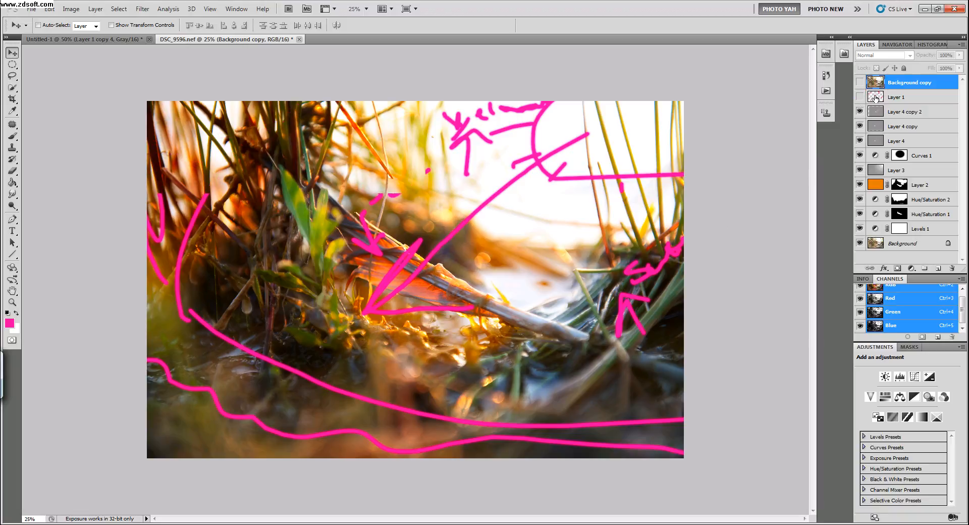
# - Stamp the visible layers into a new layer above the topmost lens flare copy and sharpen it with Unsharp Mask at 10% amount, 4.0 pixels radius
pyautogui.click(900, 109)
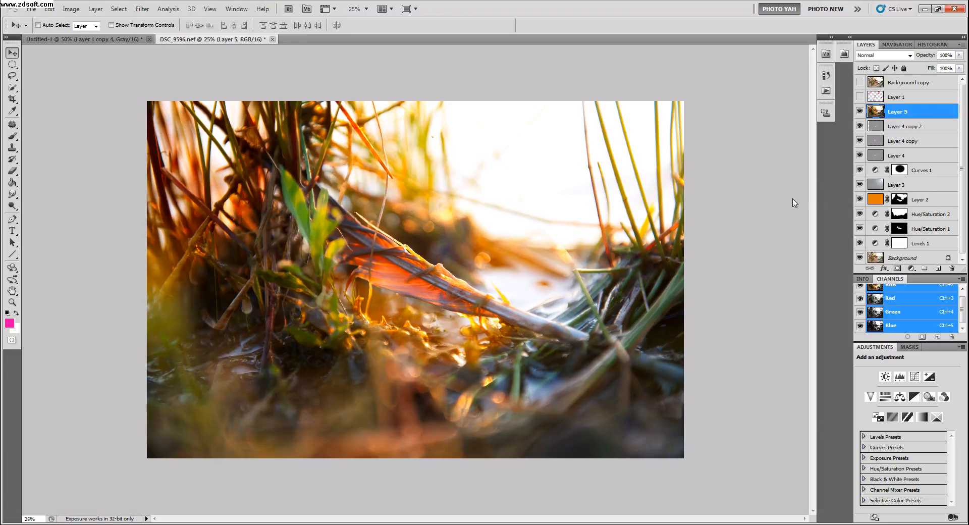
pyautogui.click(143, 9)
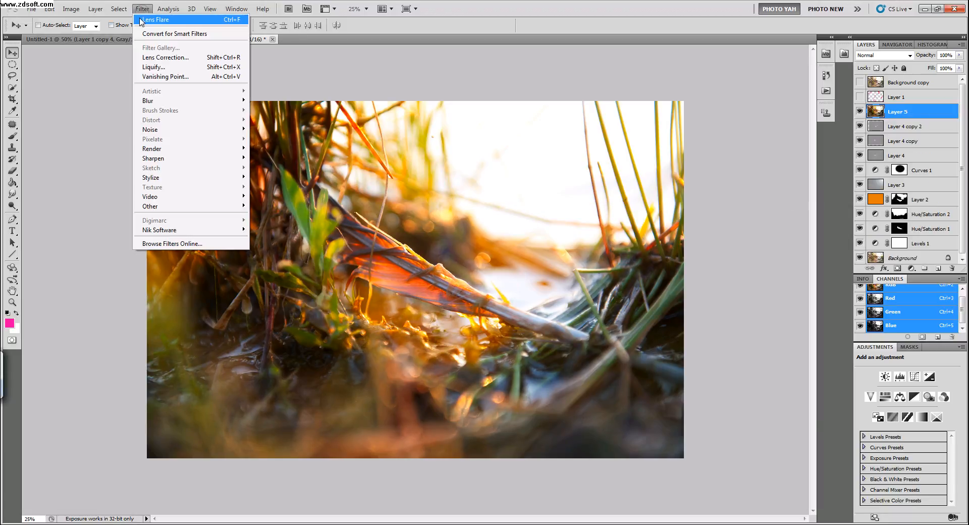
pyautogui.moveTo(185, 159)
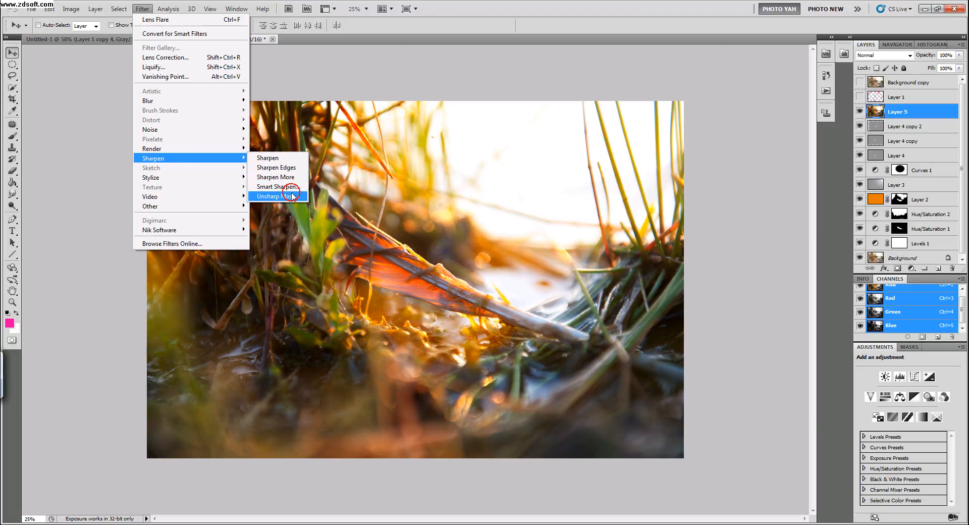
pyautogui.click(276, 196)
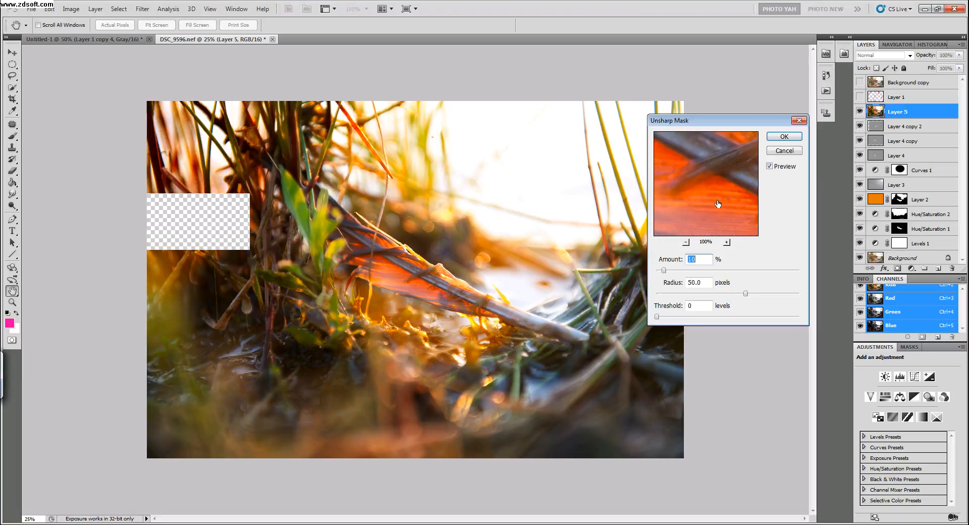
pyautogui.moveTo(703, 174); pyautogui.dragTo(704, 220)
pyautogui.moveTo(746, 294); pyautogui.dragTo(687, 295)
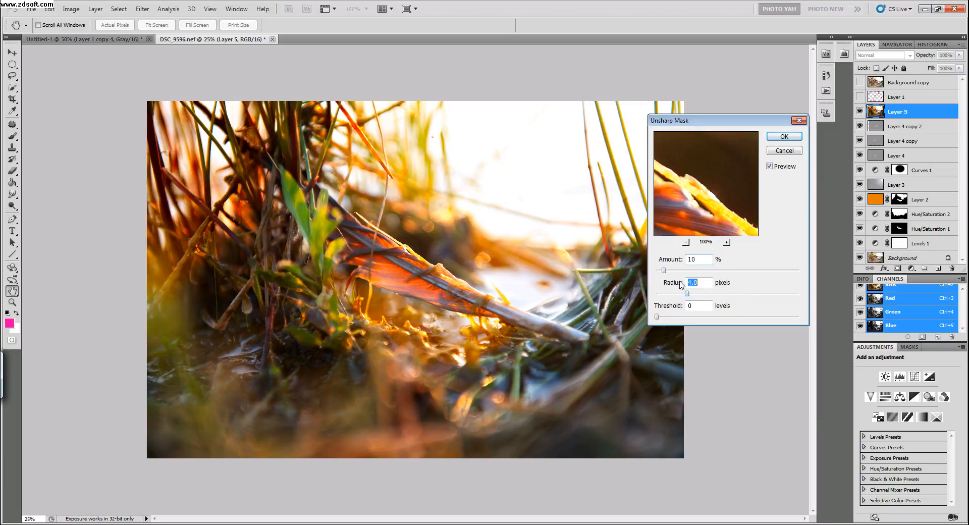
pyautogui.click(687, 242)
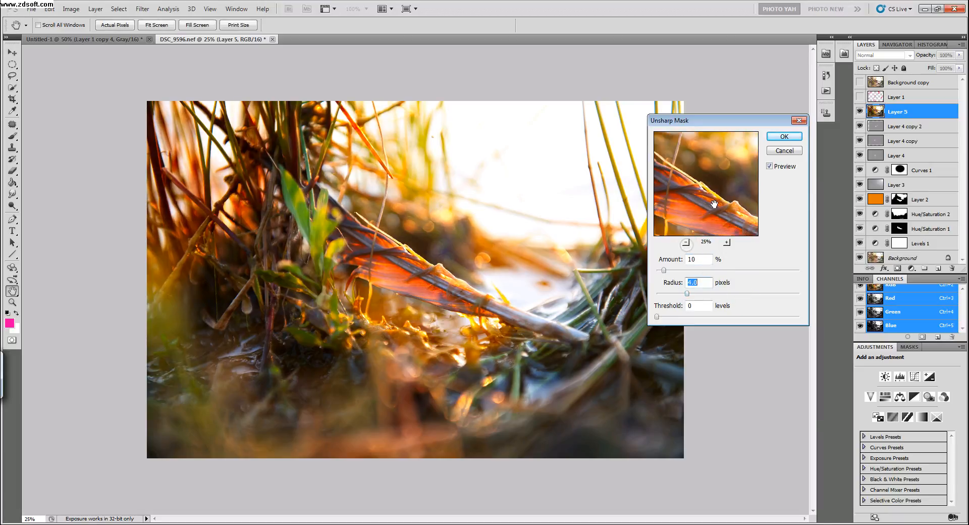
pyautogui.click(687, 242)
pyautogui.click(784, 137)
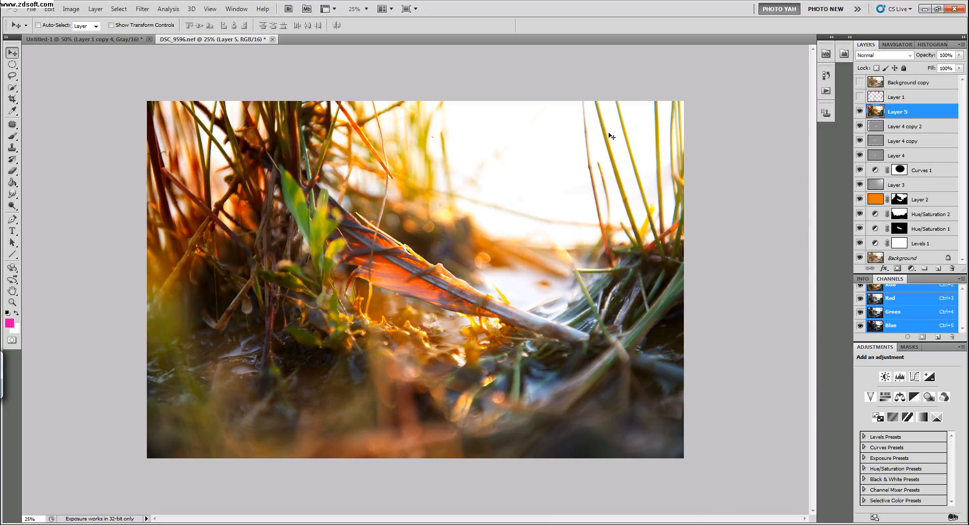
# - Show the pink annotation layer, and briefly show the original Background copy to compare it with the finished edit
pyautogui.click(859, 97)
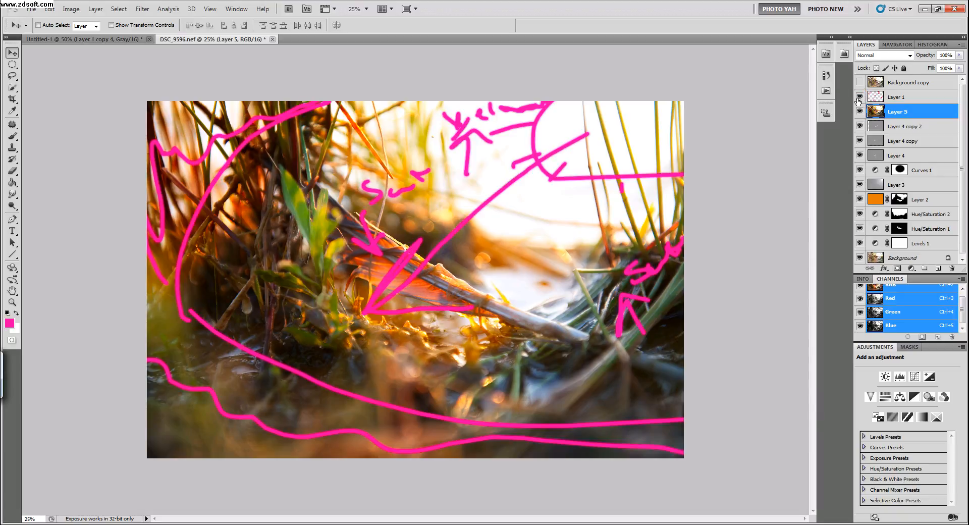
pyautogui.click(859, 84)
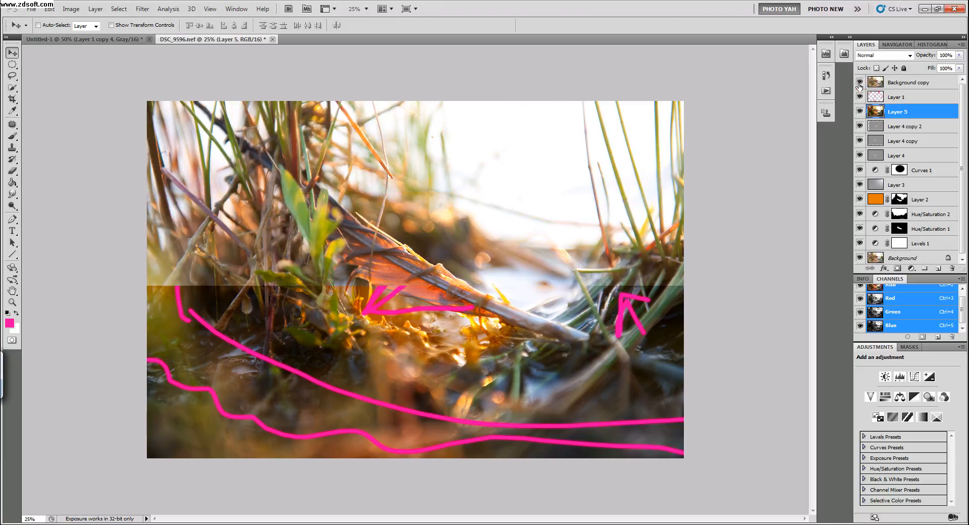
pyautogui.click(859, 83)
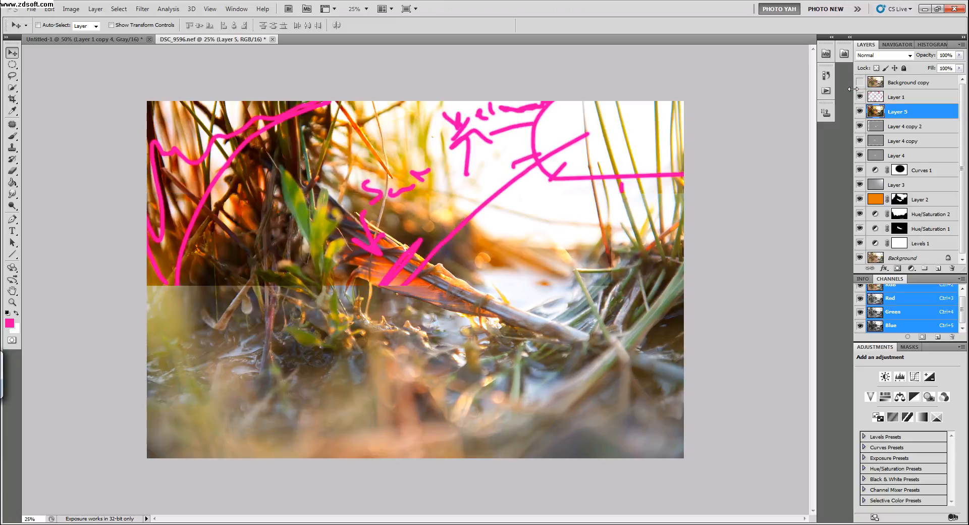